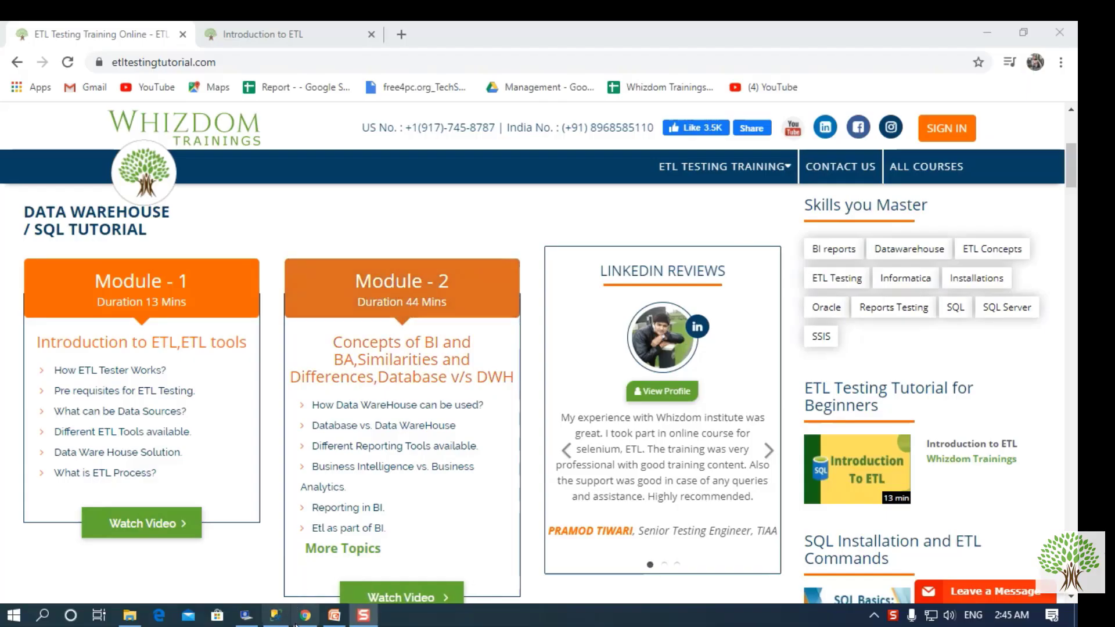
# Show the Northwind title slide, then view the Introduction to ETL page in Chrome.
pyautogui.click(334, 616)
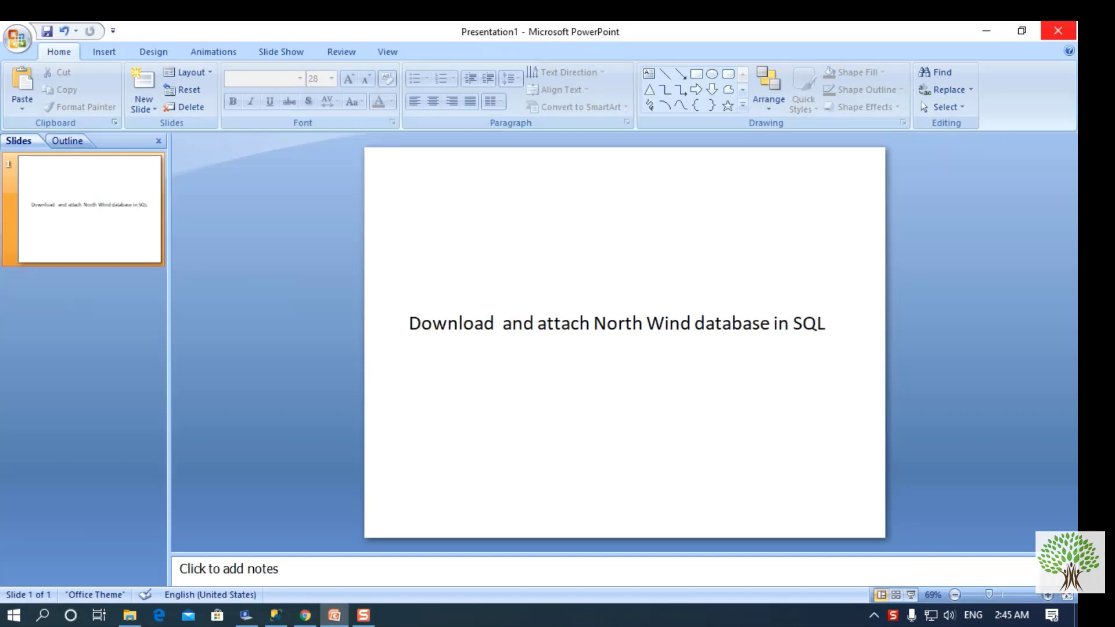
pyautogui.click(987, 34)
pyautogui.moveTo(724, 167)
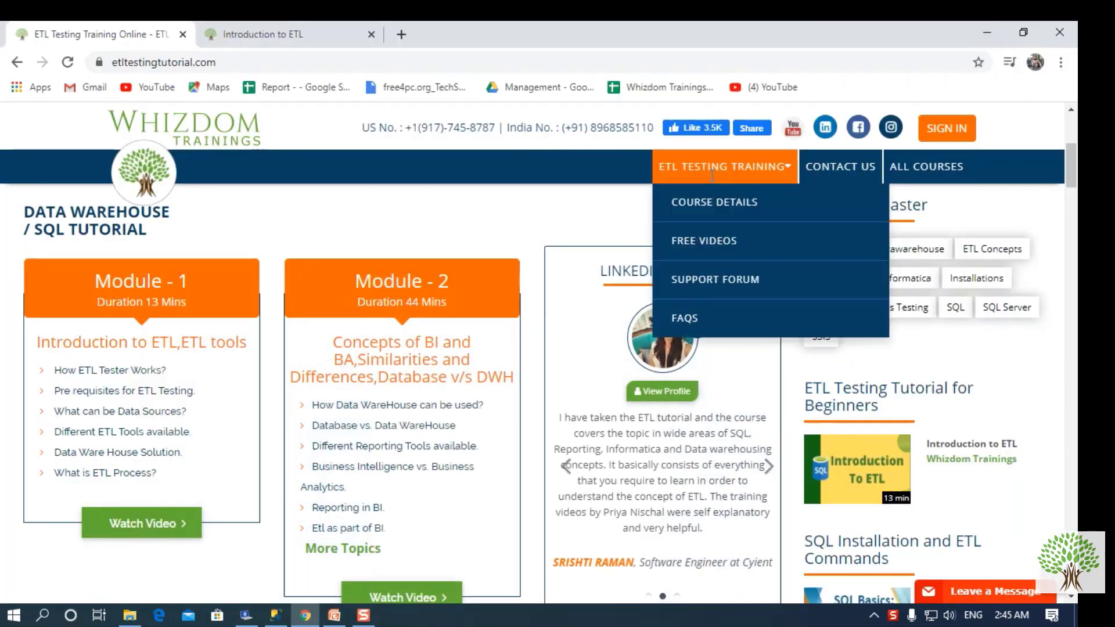
pyautogui.click(96, 63)
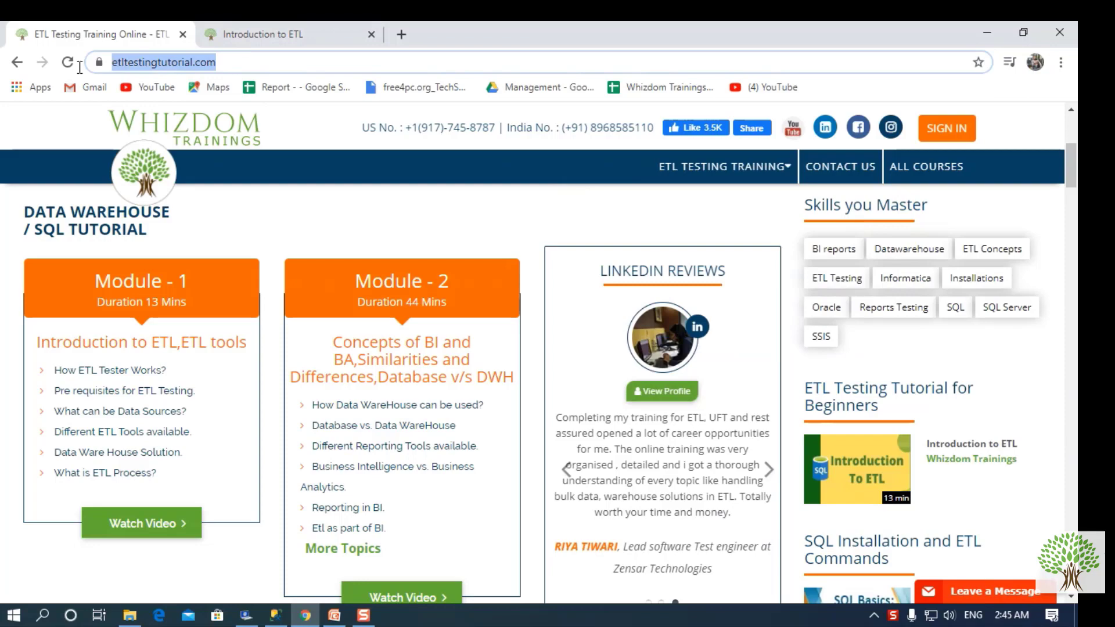
pyautogui.click(270, 37)
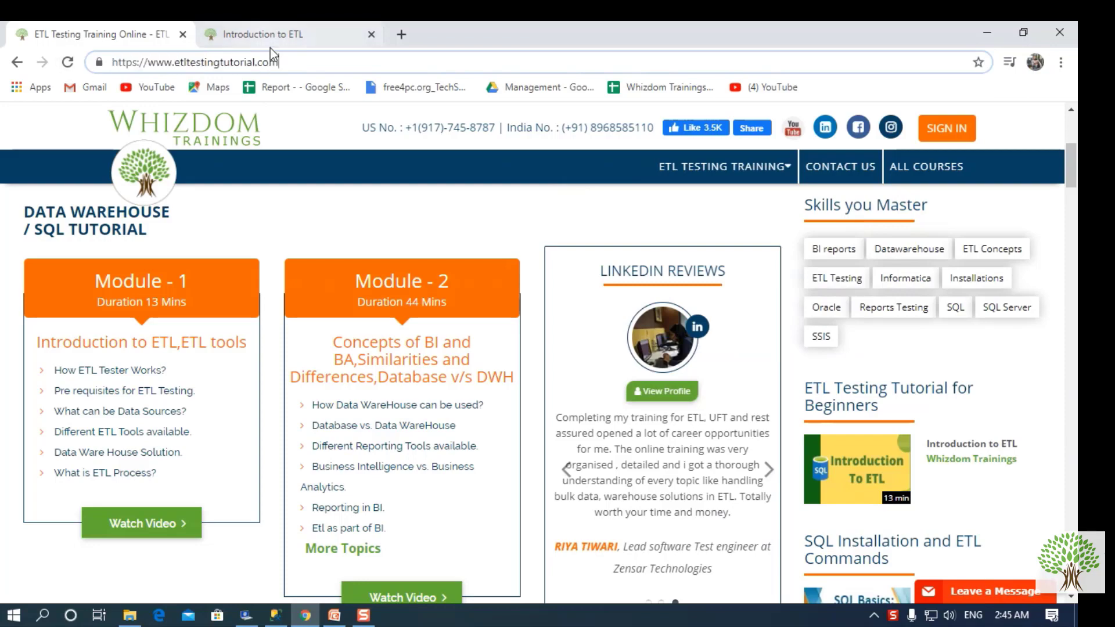
pyautogui.scroll(-4, 368, 275)
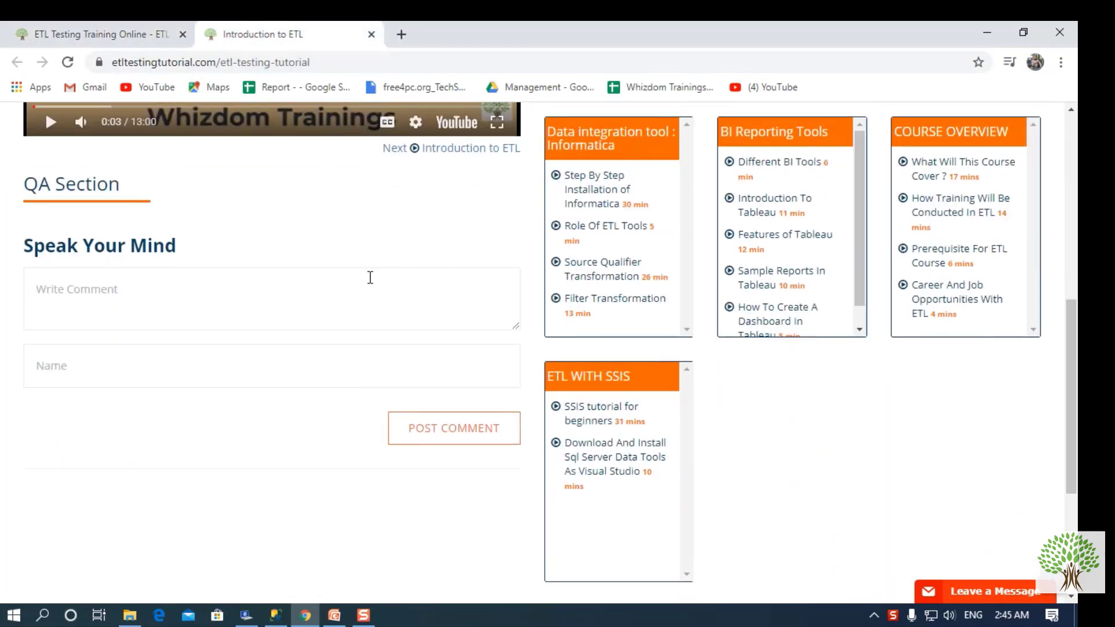
pyautogui.scroll(-3, 288, 288)
pyautogui.scroll(3, 156, 306)
pyautogui.moveTo(151, 218); pyautogui.dragTo(149, 247)
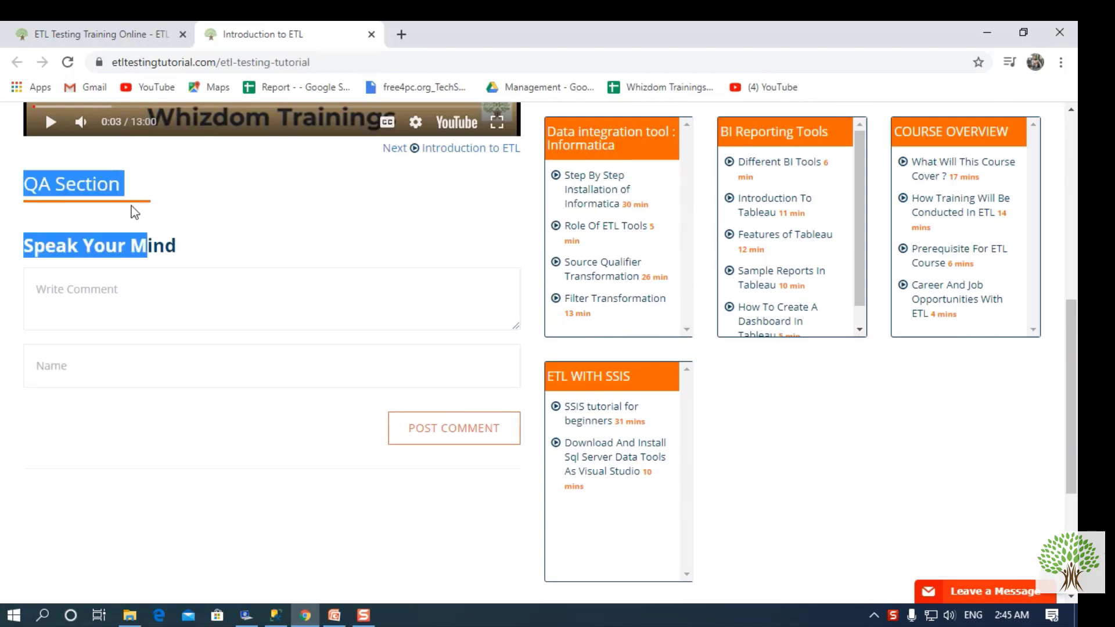
pyautogui.click(240, 252)
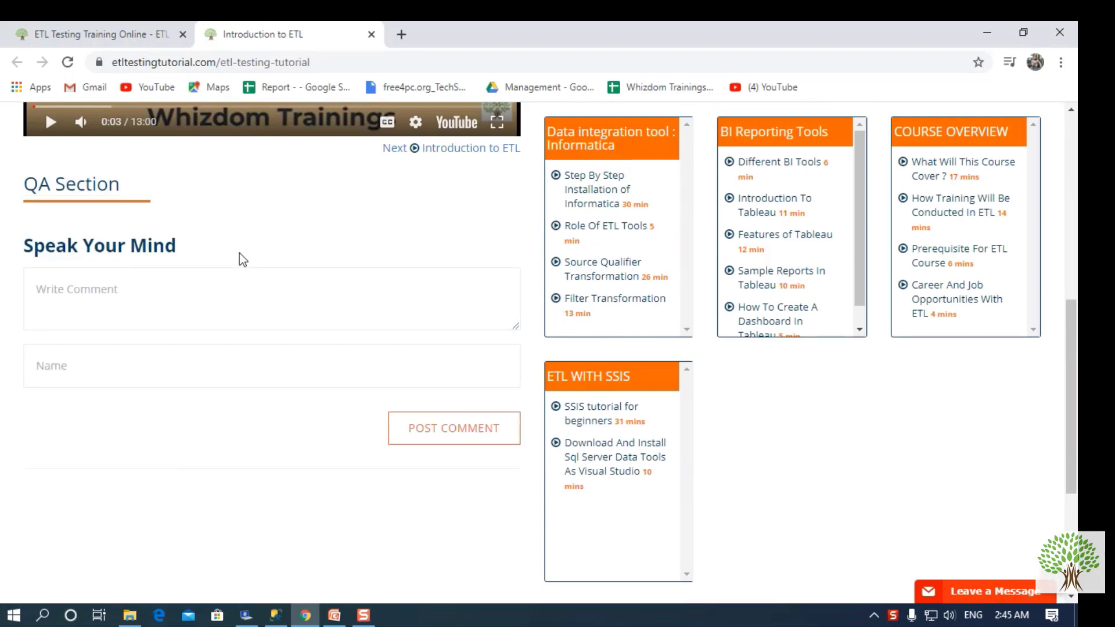
# Google 'download northwind database for sql server 2018' and open the Business Impact guide in a new tab.
pyautogui.click(403, 34)
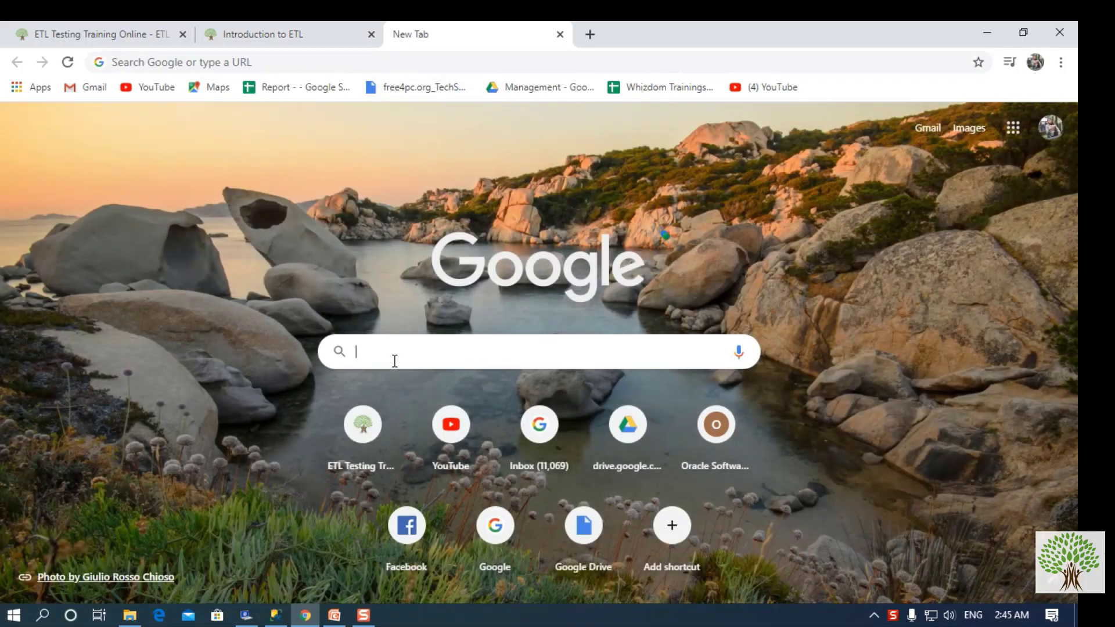
pyautogui.write('do')
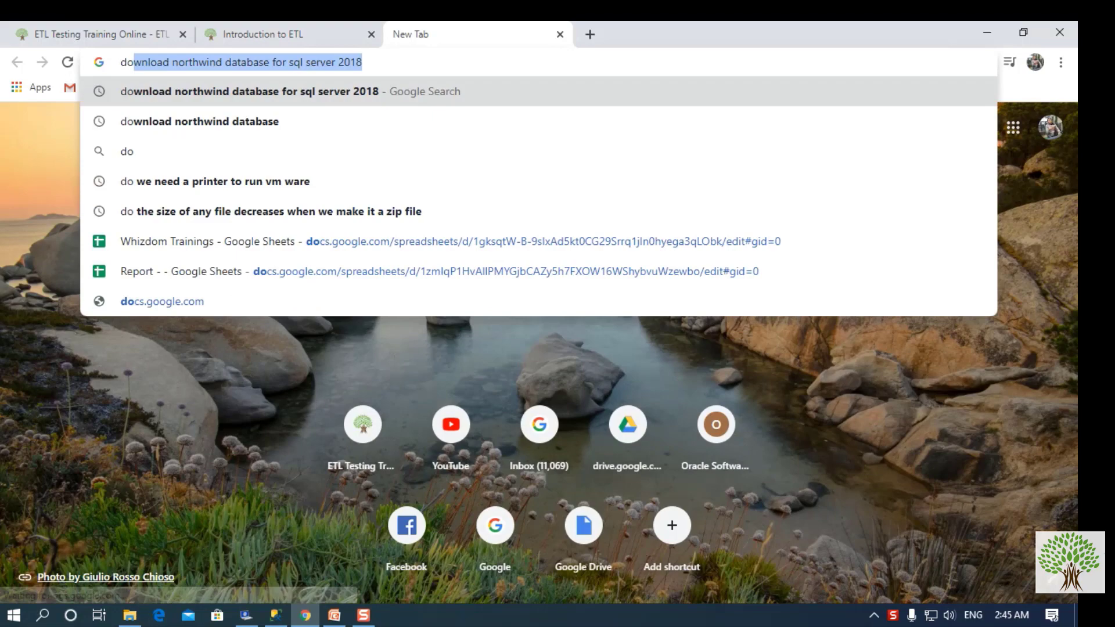
pyautogui.write('w')
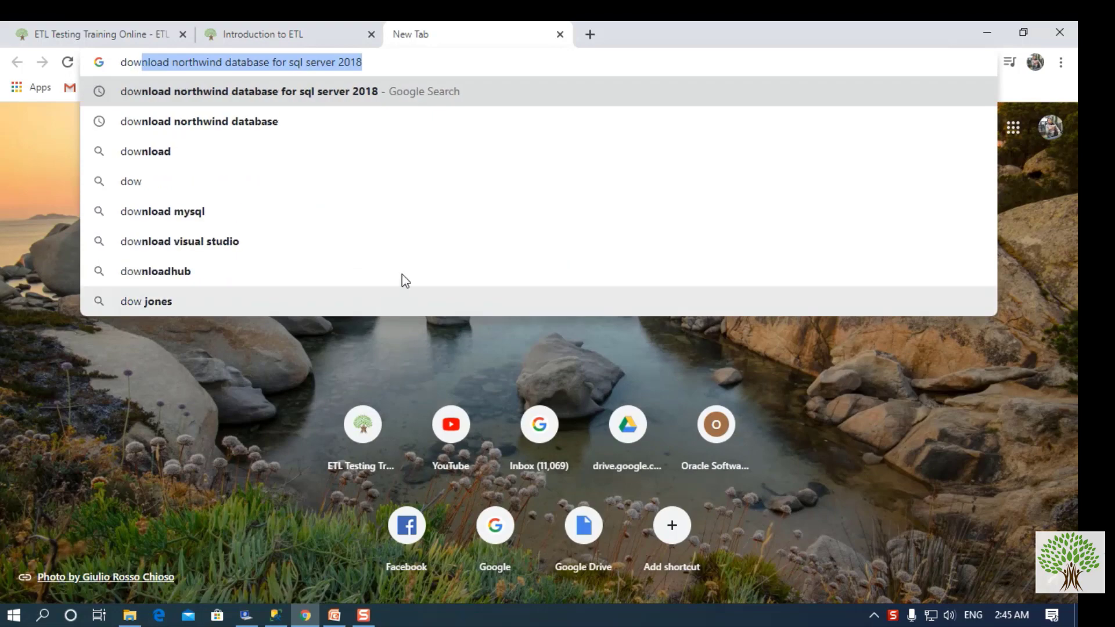
pyautogui.click(382, 67)
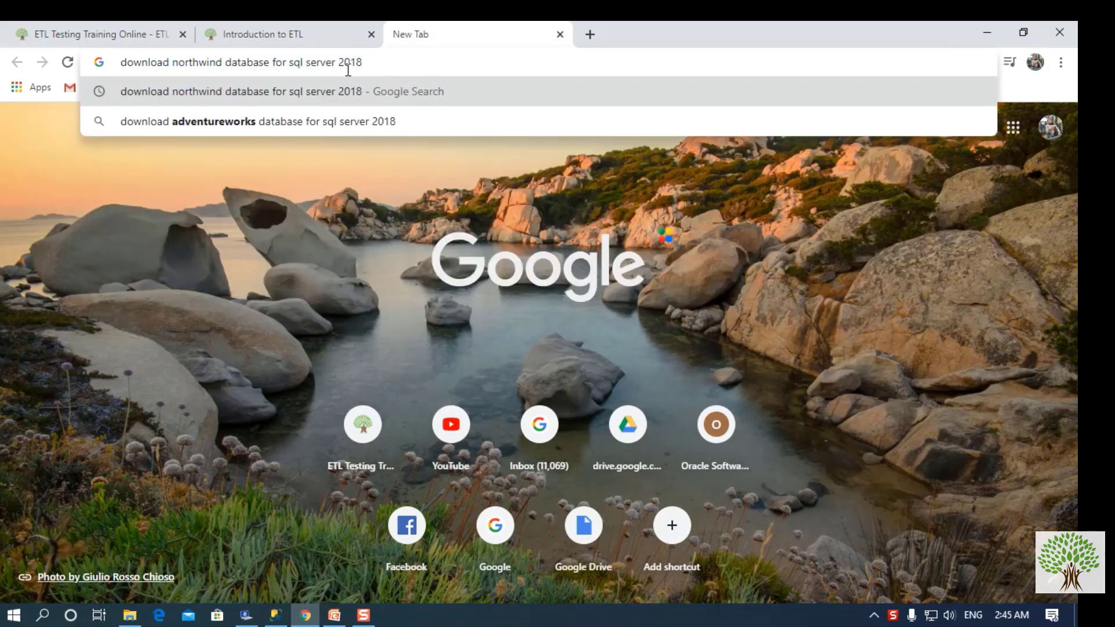
pyautogui.moveTo(337, 62); pyautogui.dragTo(375, 62)
pyautogui.click(376, 61)
pyautogui.press('Return')
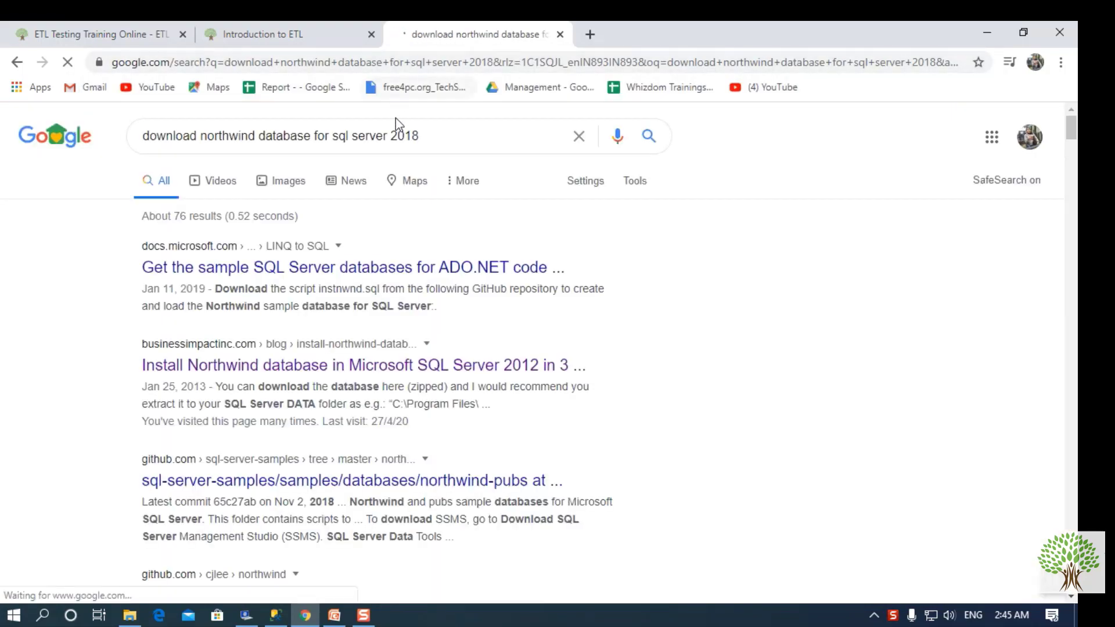
pyautogui.scroll(-1, 714, 340)
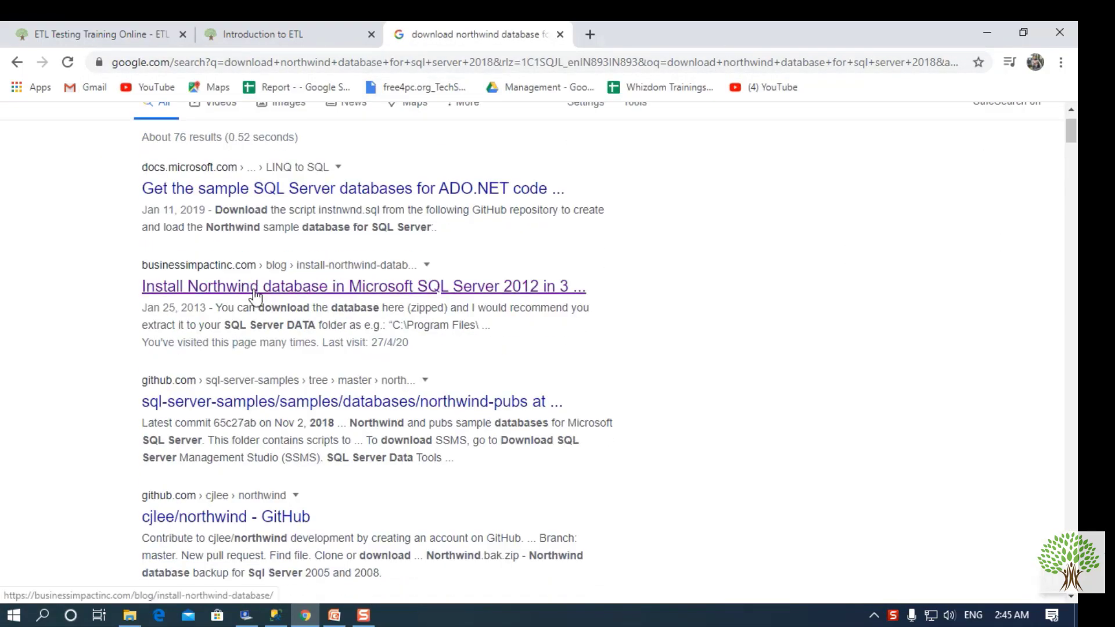
pyautogui.rightClick(318, 296)
pyautogui.click(360, 299)
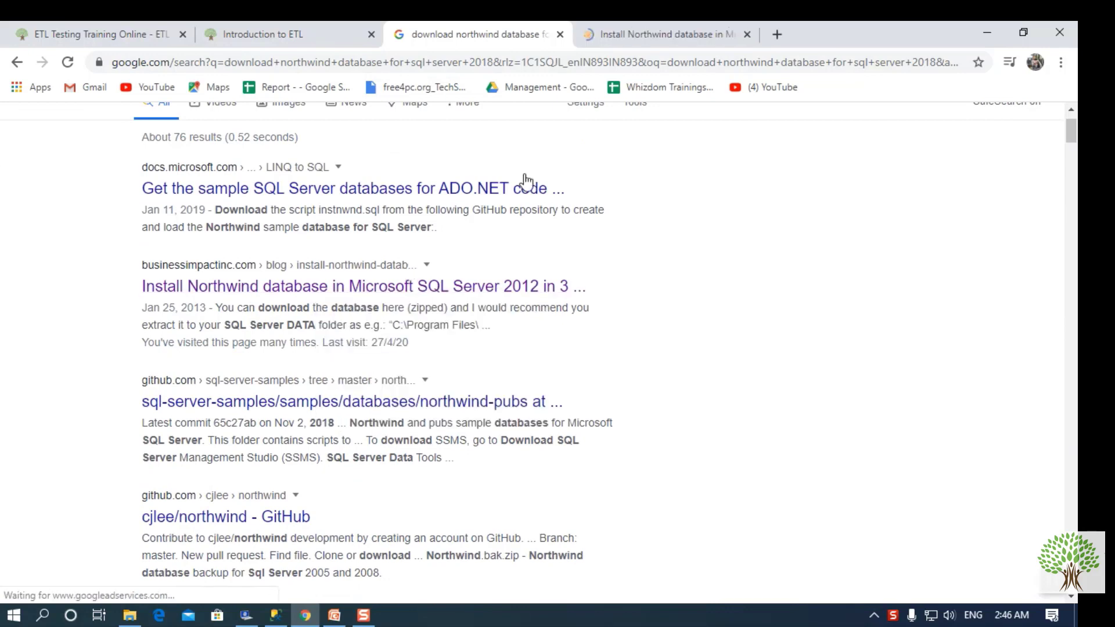
# Switch to the Business Impact guide and find its Download Northwind link and Step 1.
pyautogui.click(632, 34)
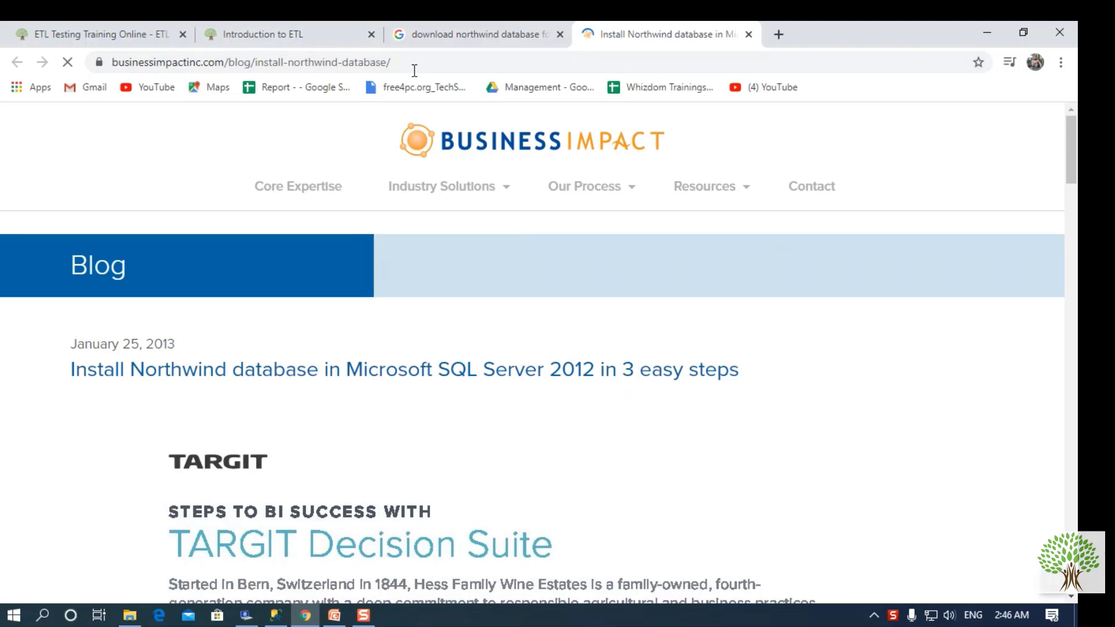
pyautogui.click(93, 68)
pyautogui.click(280, 217)
pyautogui.scroll(-3, 456, 262)
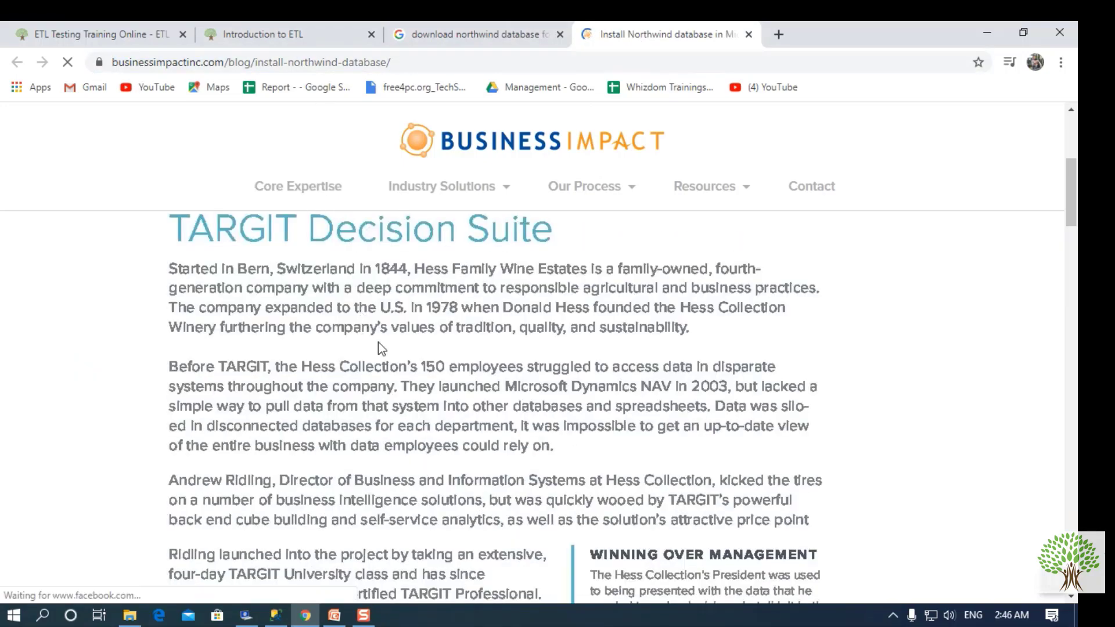
pyautogui.scroll(-3, 361, 341)
pyautogui.scroll(-5, 380, 376)
pyautogui.scroll(-3, 381, 376)
pyautogui.scroll(-3, 381, 383)
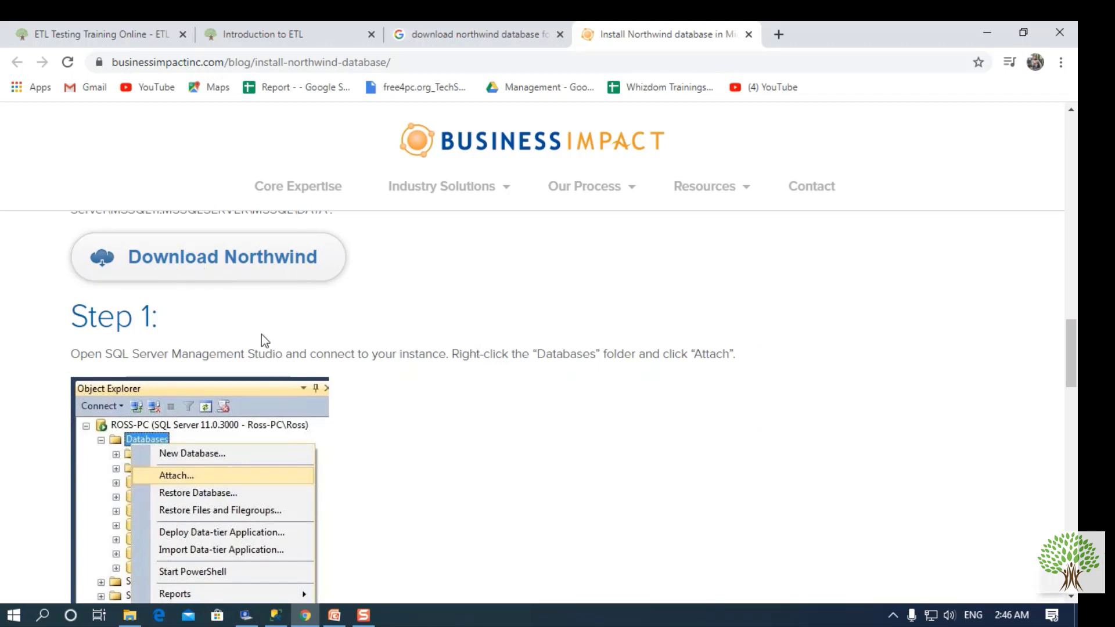
# Extract NORTHWND.zip in Downloads to a NORTHWND folder.
pyautogui.click(129, 615)
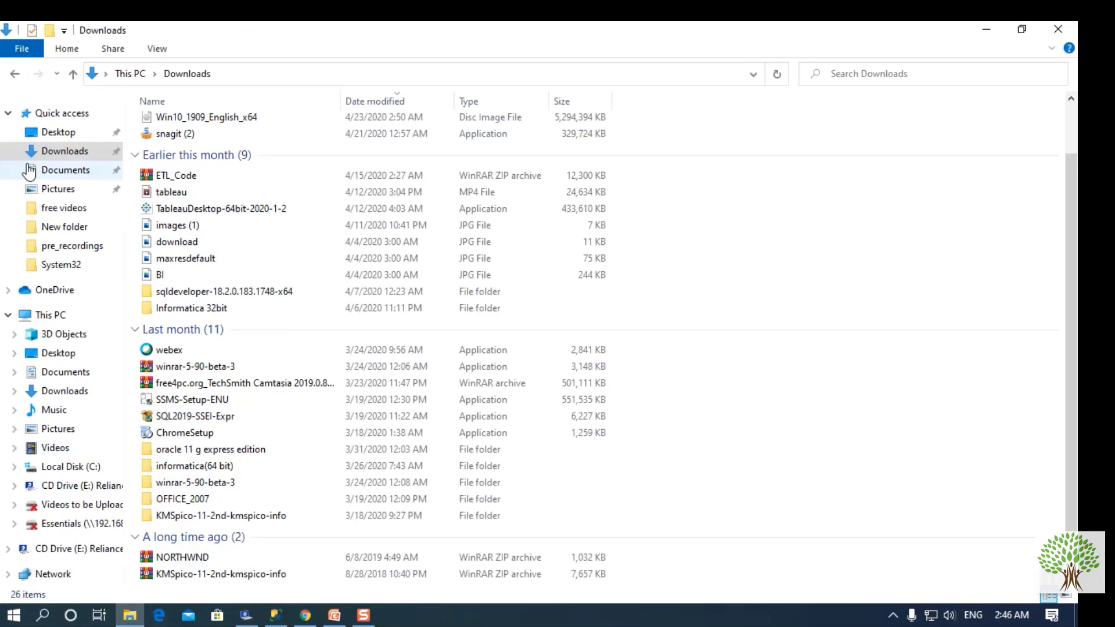
pyautogui.click(75, 153)
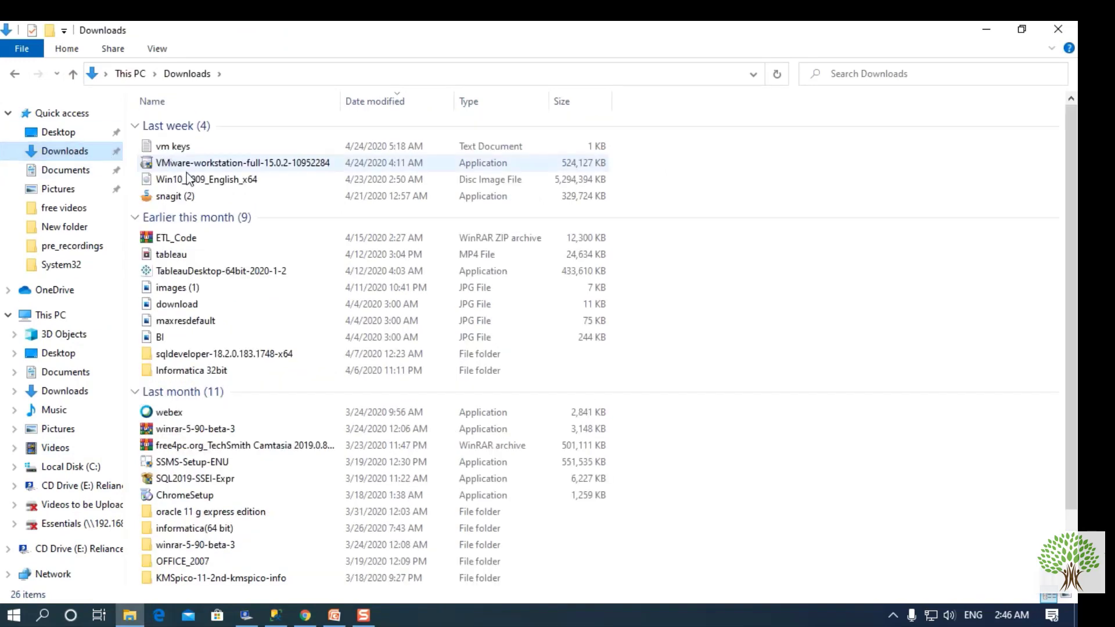
pyautogui.scroll(-2, 188, 183)
pyautogui.click(200, 559)
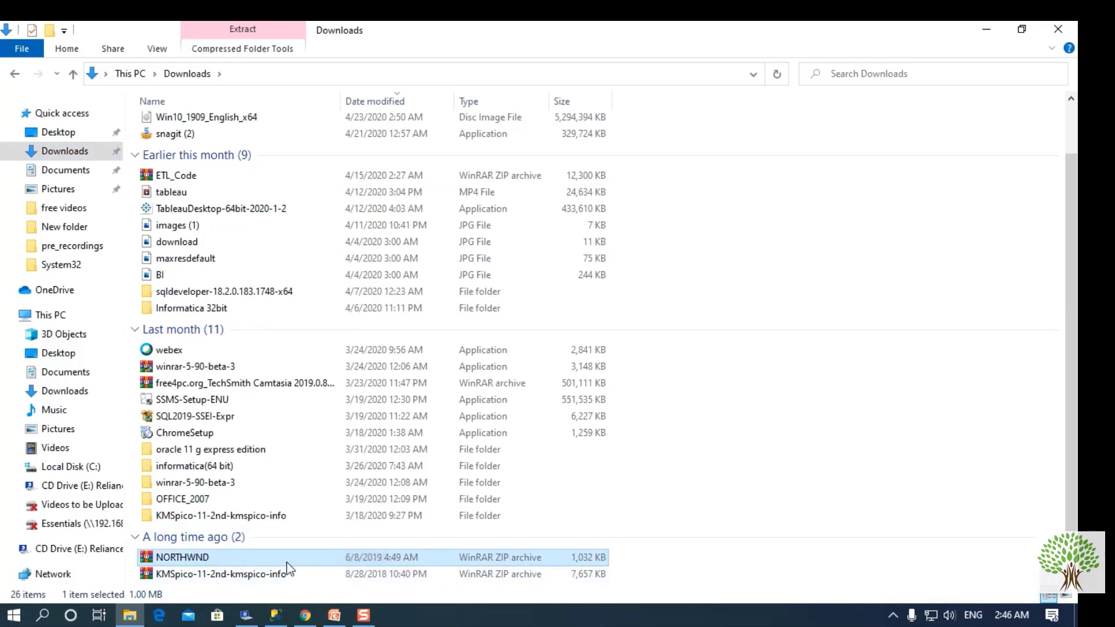
pyautogui.rightClick(288, 559)
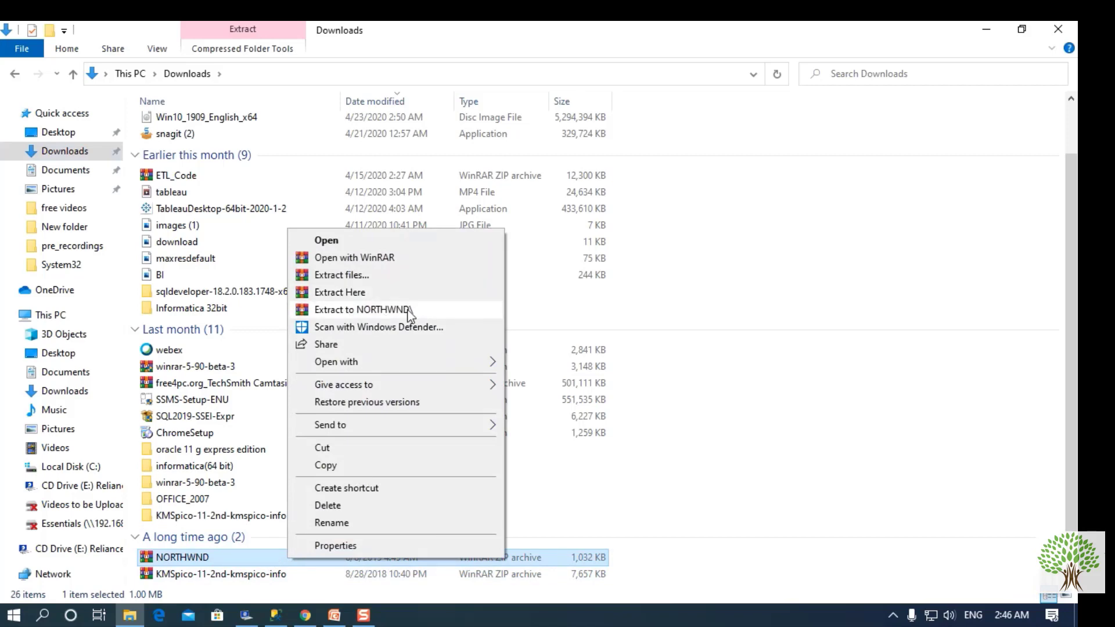
pyautogui.click(381, 313)
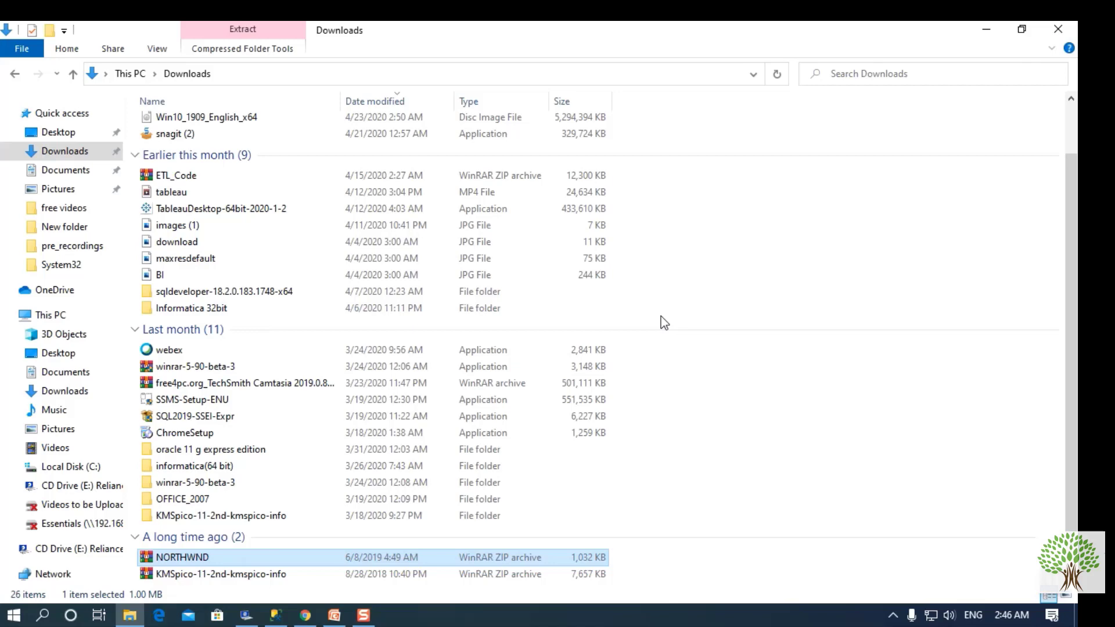
pyautogui.scroll(2, 294, 545)
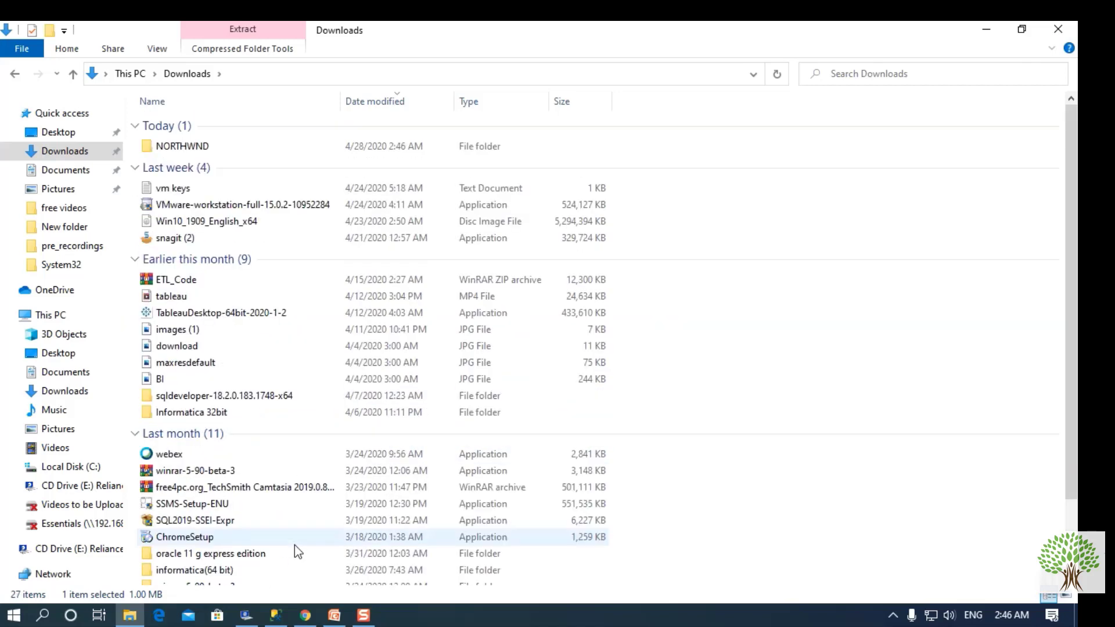
# Open the extracted NORTHWND folder, then bring SQL Server Management Studio forward.
pyautogui.click(219, 150)
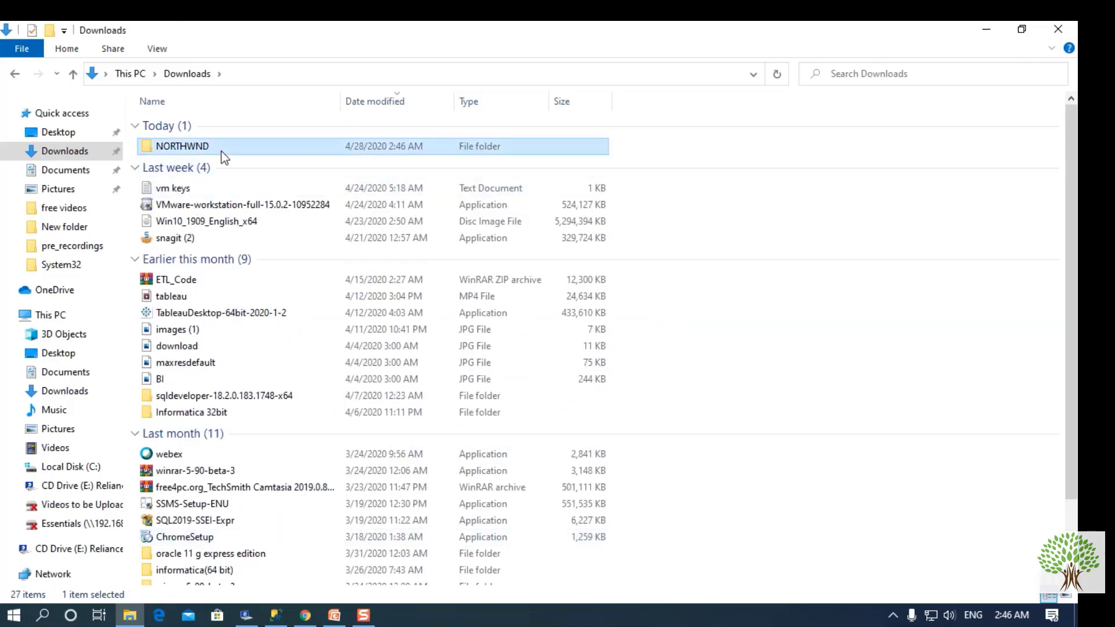
pyautogui.doubleClick(222, 150)
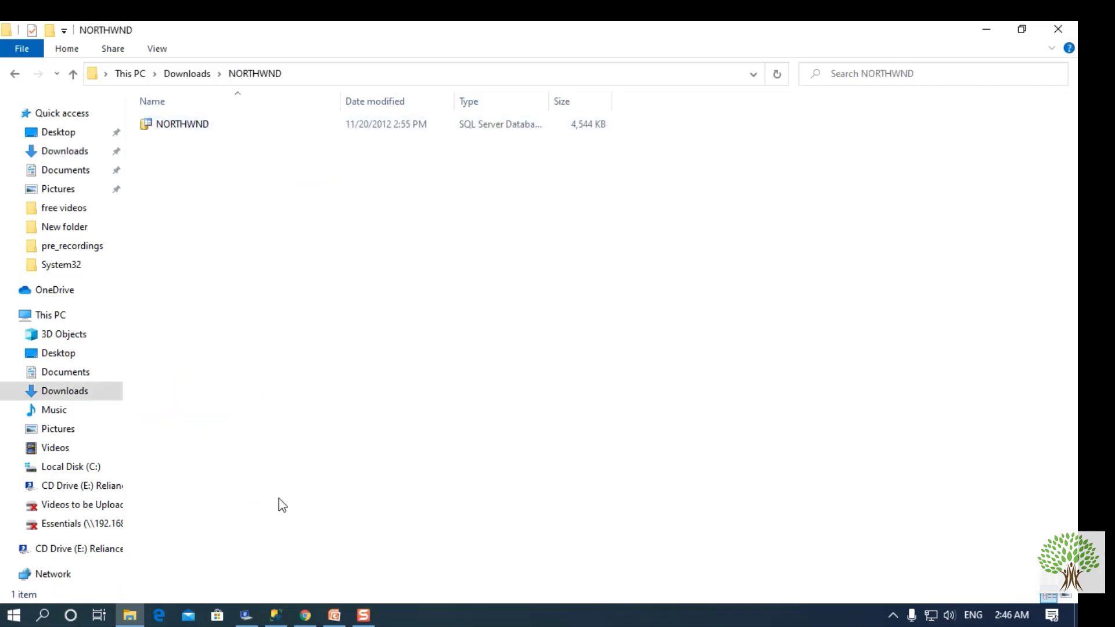
pyautogui.click(278, 616)
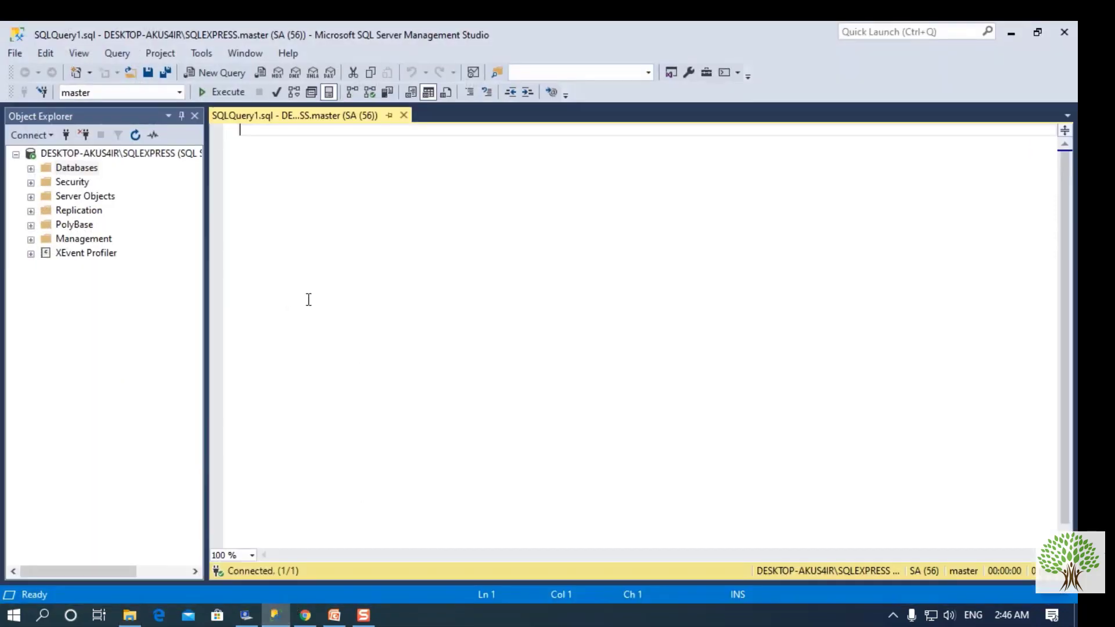
# Open the Attach Databases dialog from the Databases folder in Object Explorer.
pyautogui.click(61, 170)
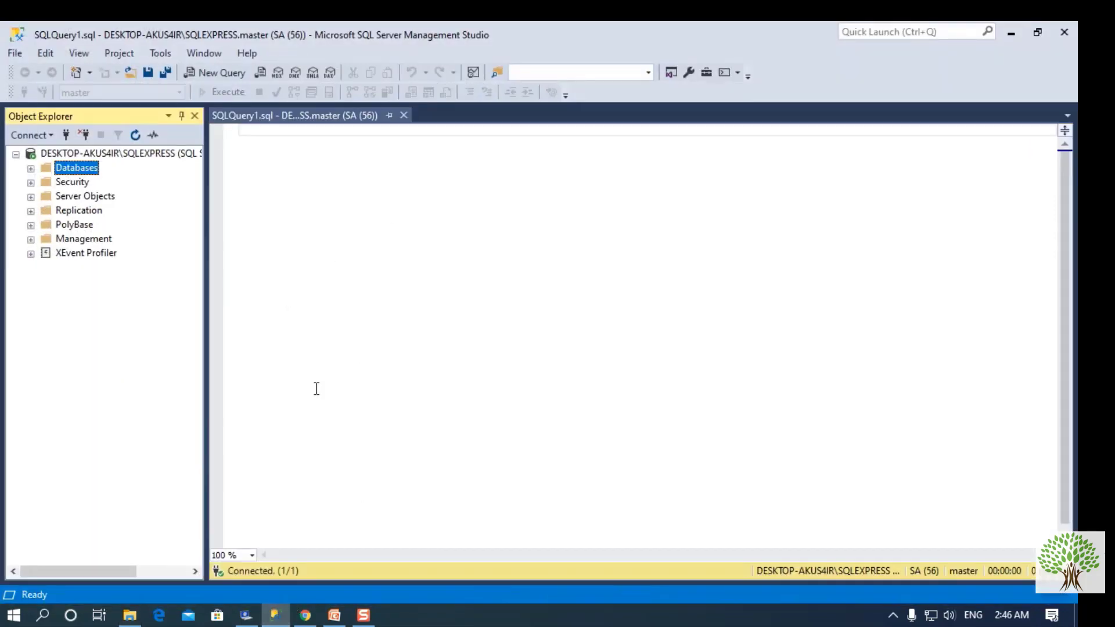
pyautogui.rightClick(73, 169)
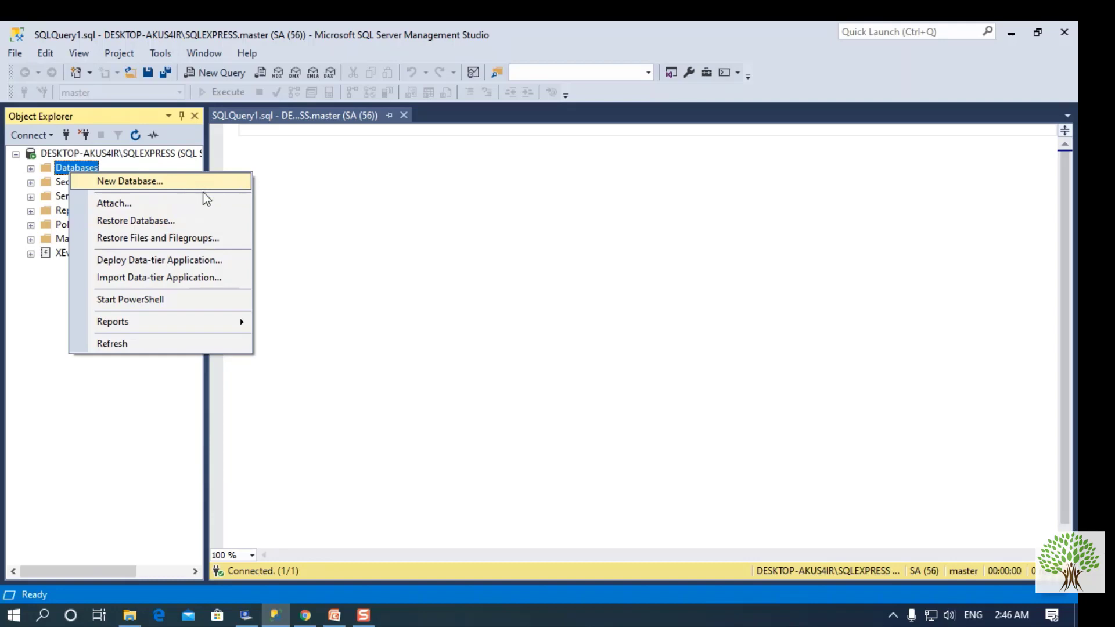
pyautogui.click(121, 208)
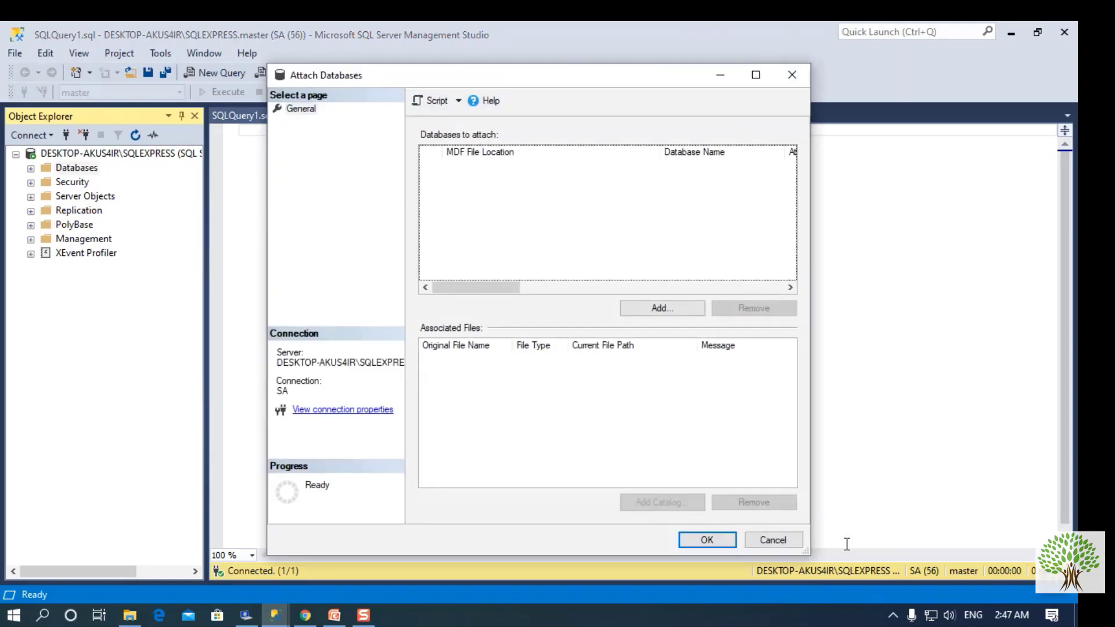
# Copy the default DATA folder path from Locate Database Files and return to File Explorer.
pyautogui.click(657, 307)
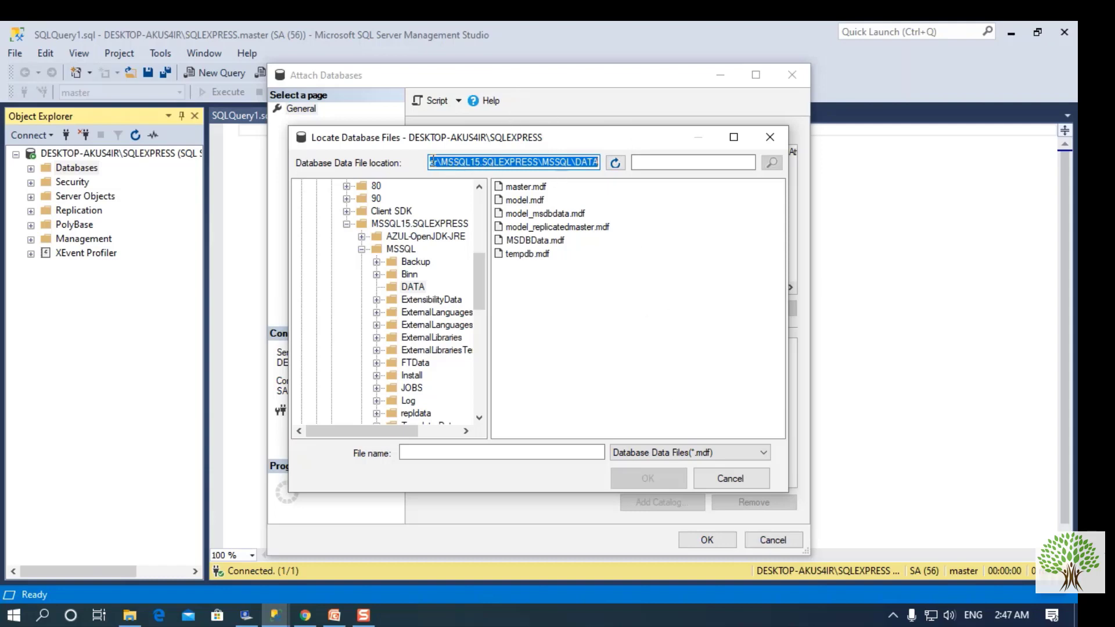
pyautogui.moveTo(429, 162)
pyautogui.mouseDown()
pyautogui.moveTo(629, 163)
pyautogui.moveTo(353, 170)
pyautogui.mouseUp()
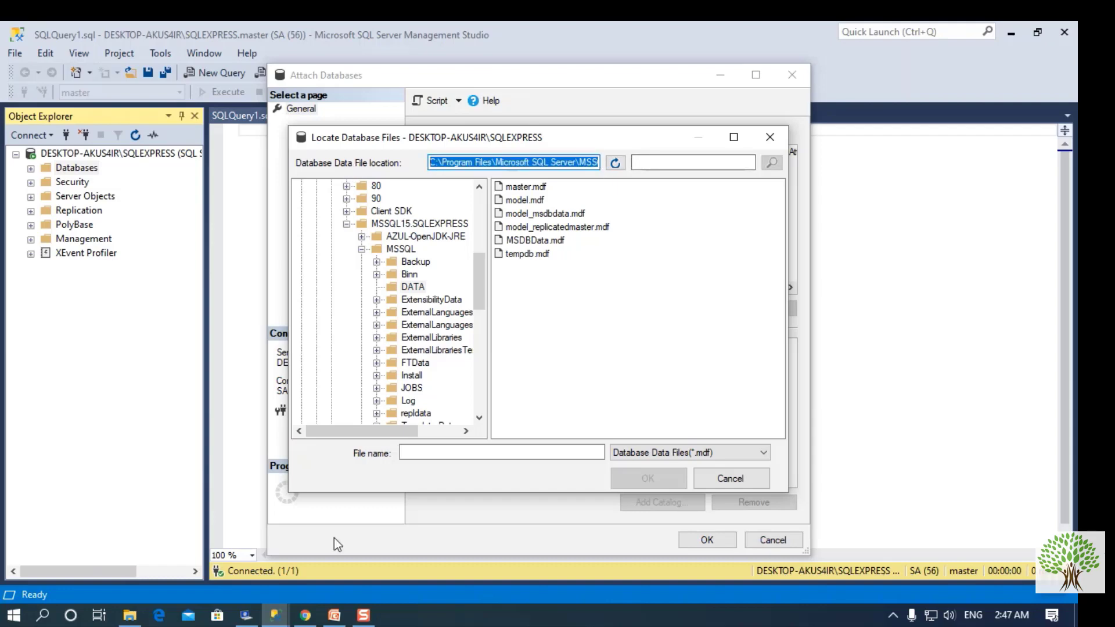
pyautogui.click(129, 616)
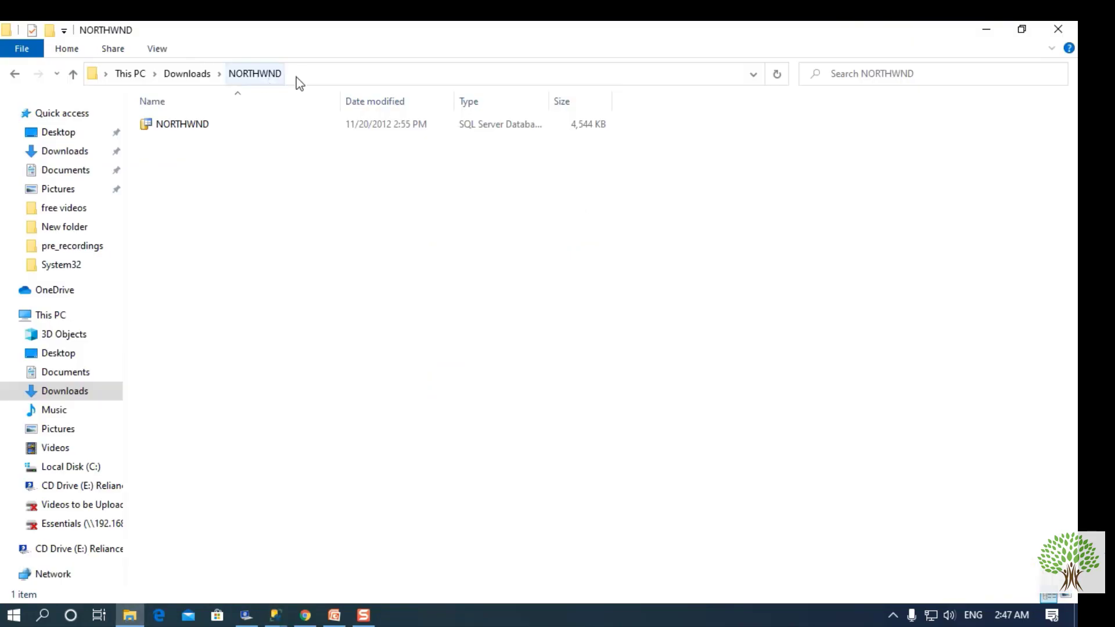
# Go to the pasted MSSQL\DATA path in File Explorer, granting permanent folder access.
pyautogui.click(301, 74)
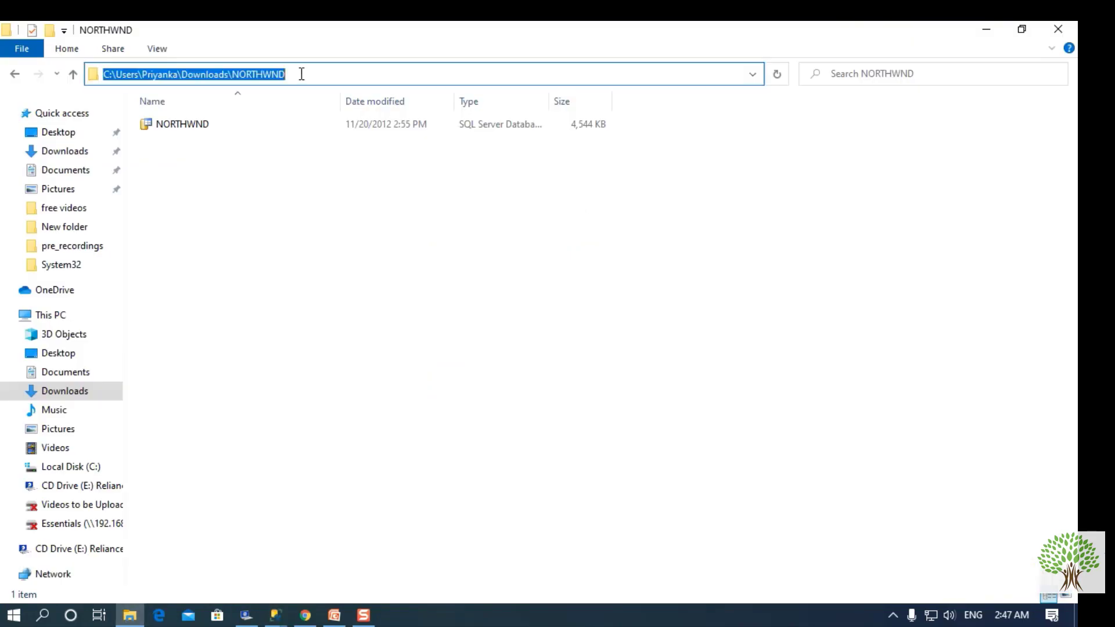
pyautogui.write('C:\\Program Files\\Microsoft SQL Server\\MSSQL15.SQLEXPRESS\\MSSQL\\DATA')
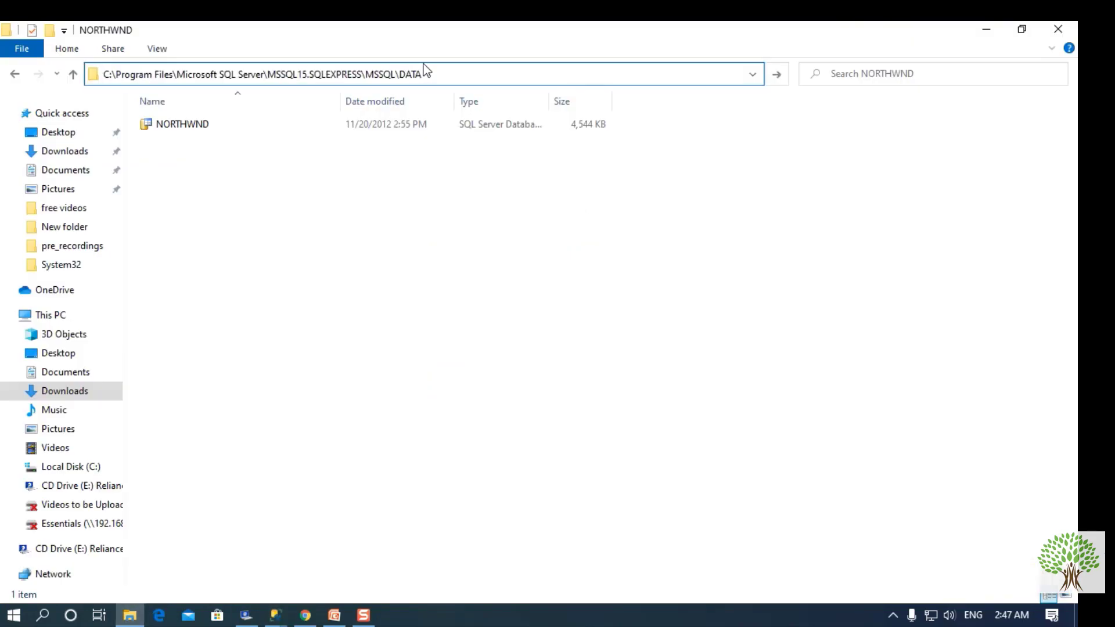
pyautogui.press('Return')
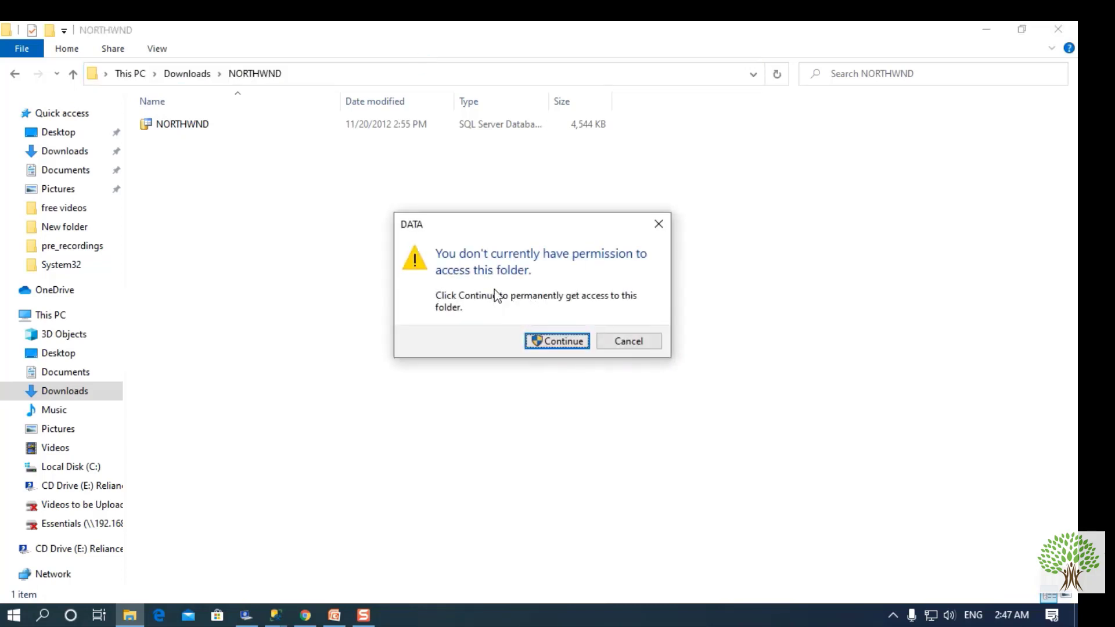
pyautogui.click(568, 343)
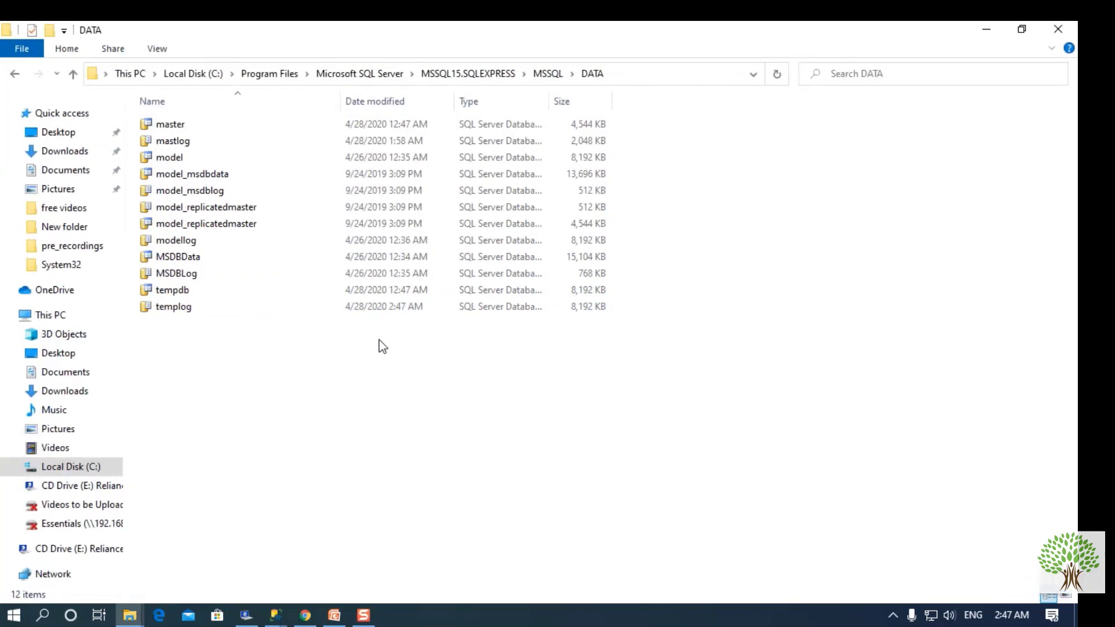
# Copy the NORTHWND database file from the Downloads NORTHWND folder.
pyautogui.click(66, 151)
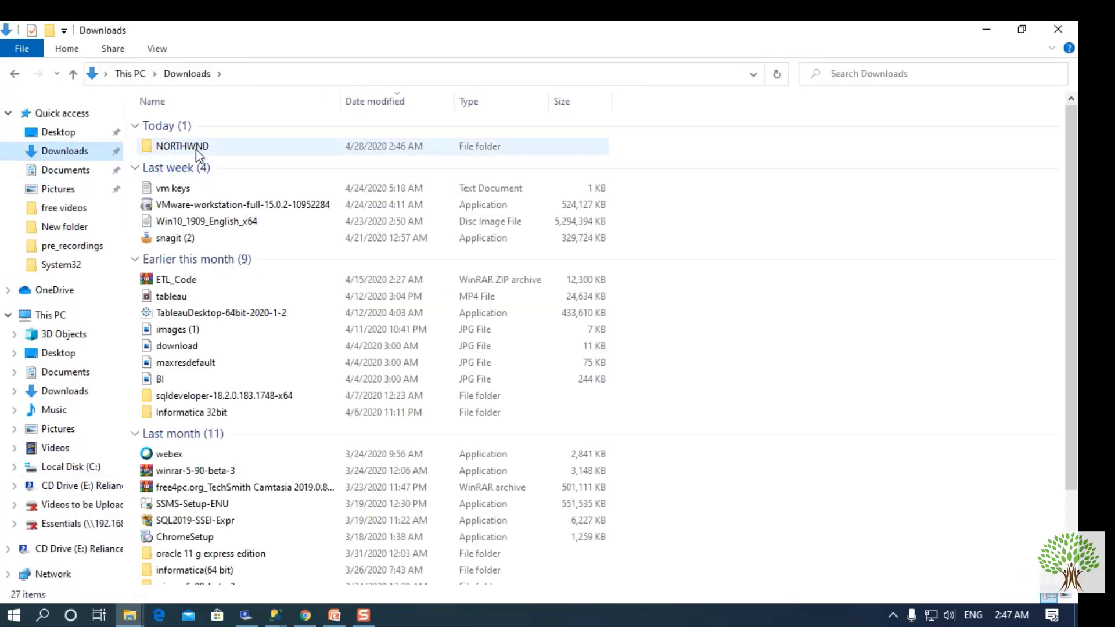
pyautogui.doubleClick(197, 149)
pyautogui.click(207, 125)
pyautogui.rightClick(207, 125)
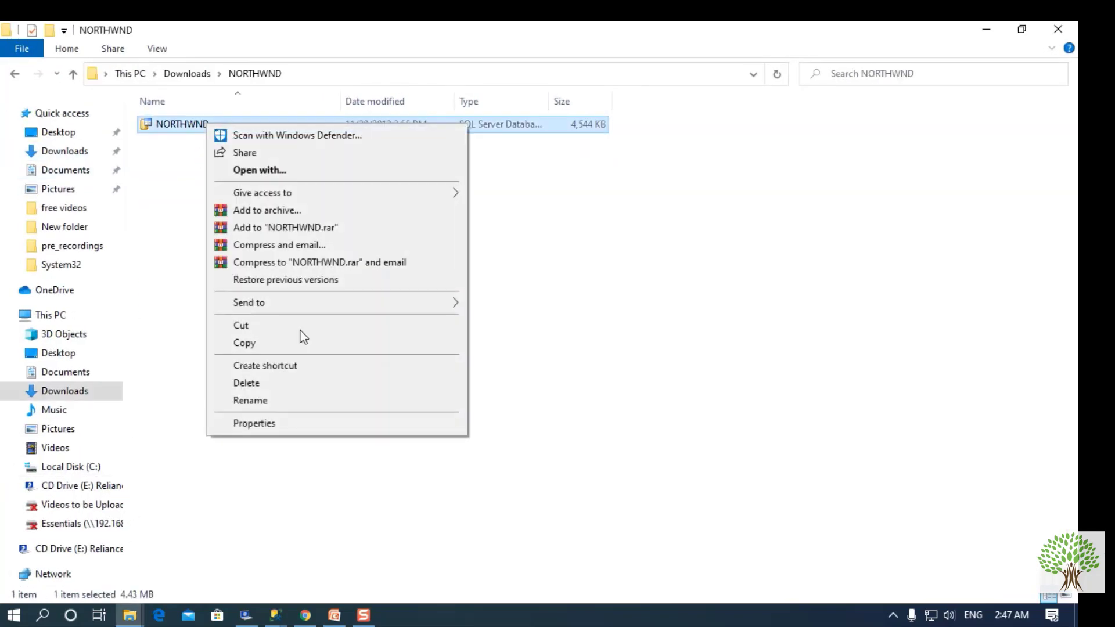
pyautogui.click(272, 343)
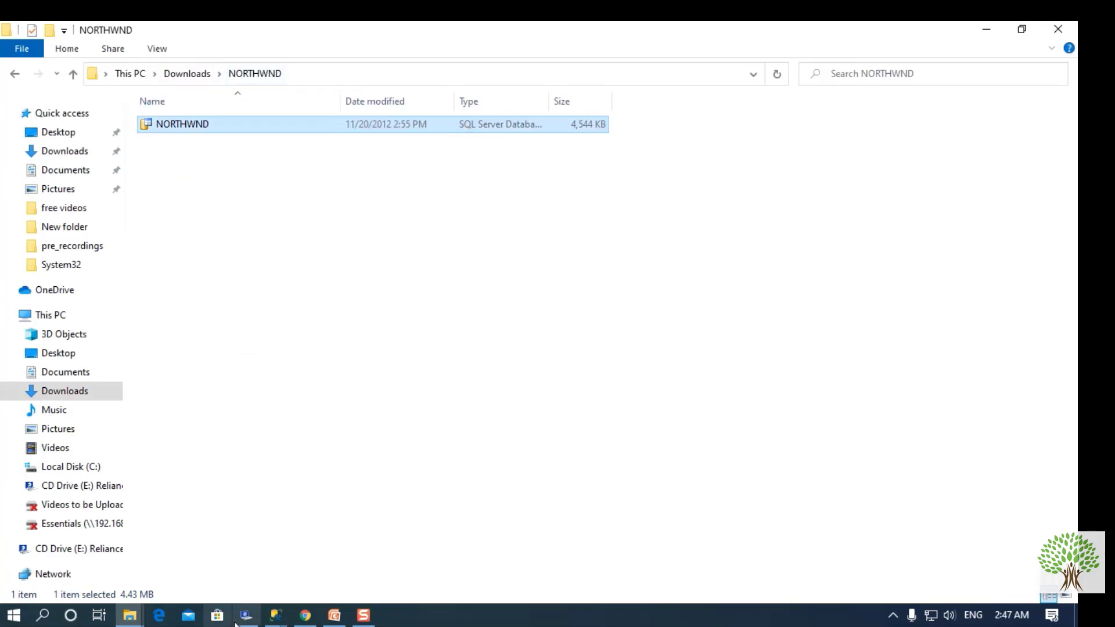
# Paste the NORTHWND file into the DATA folder and close that window.
pyautogui.click(130, 616)
pyautogui.click(87, 562)
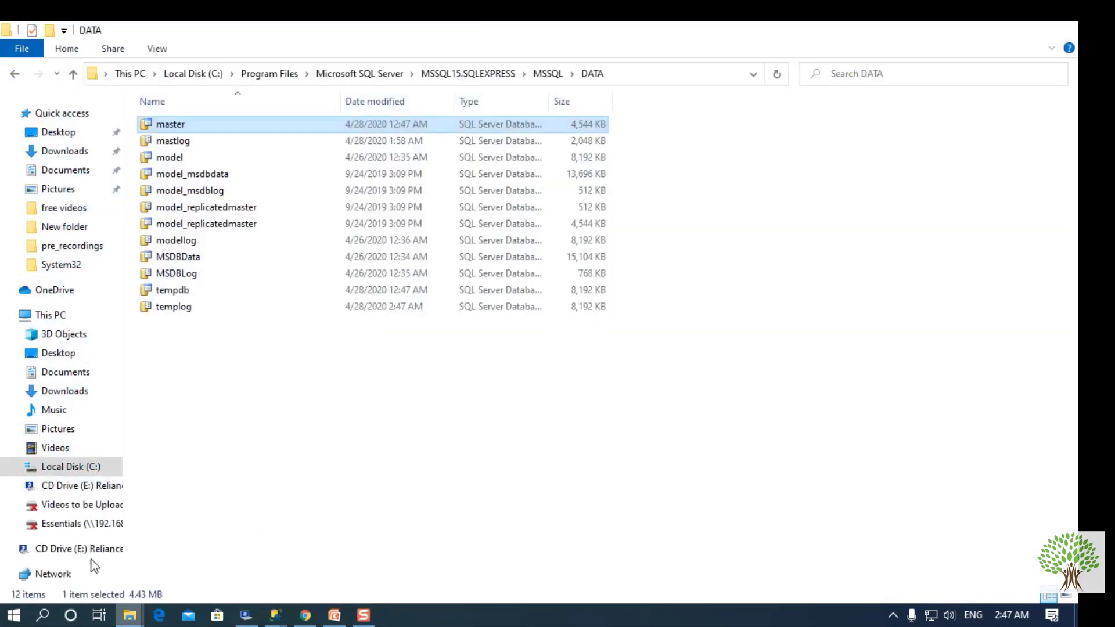
pyautogui.rightClick(236, 355)
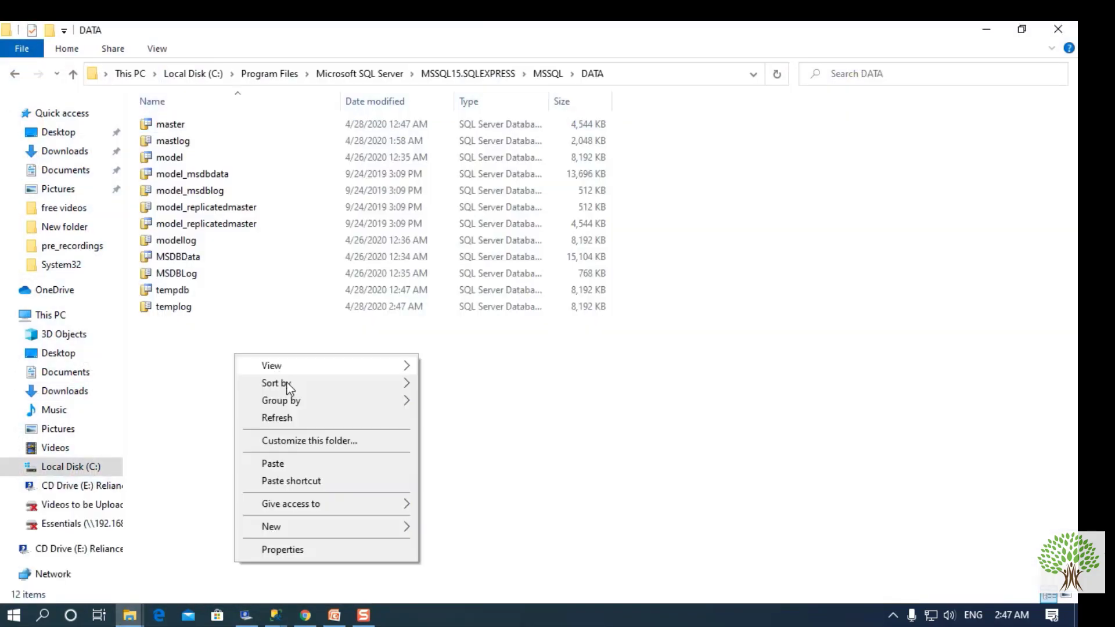
pyautogui.click(281, 464)
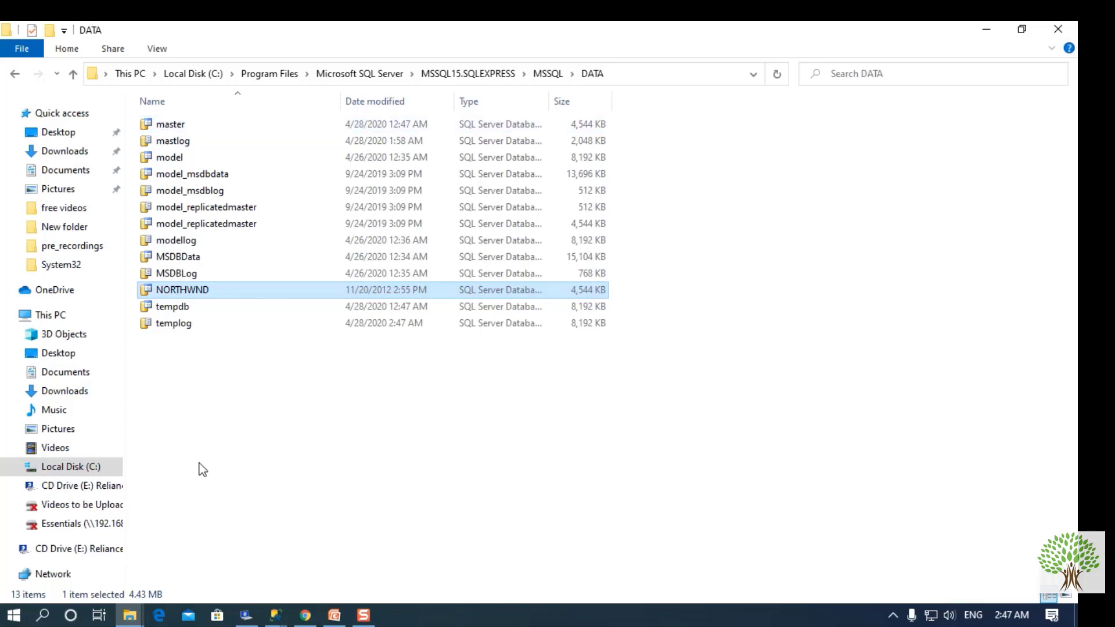
pyautogui.click(1058, 29)
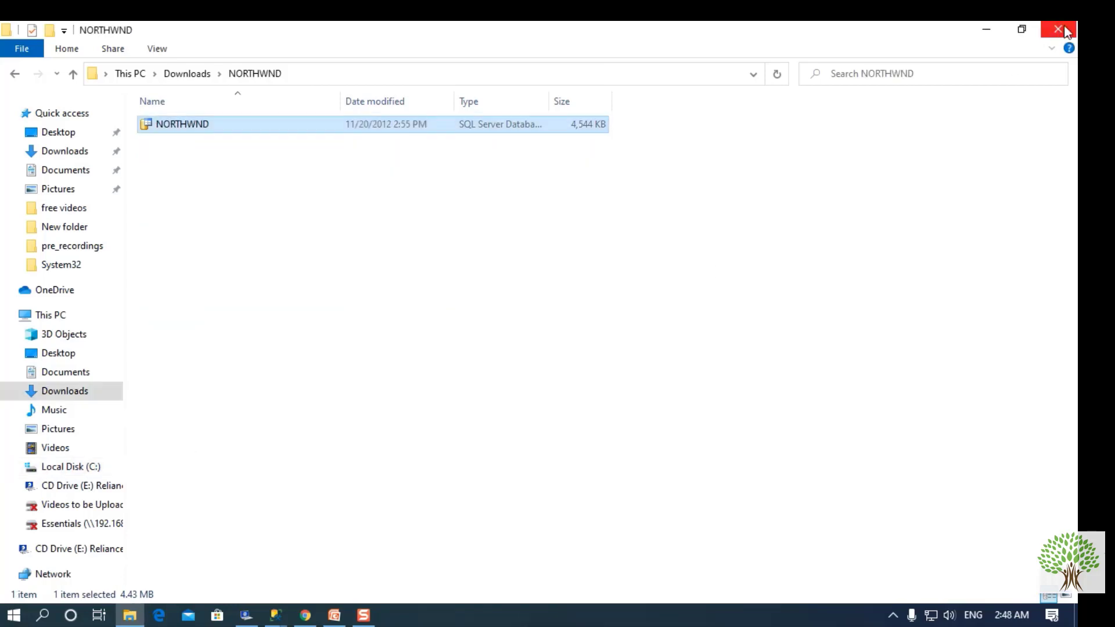
# Close the leftover windows and add NORTHWND.MDF from the DATA folder to the attach list.
pyautogui.click(1058, 29)
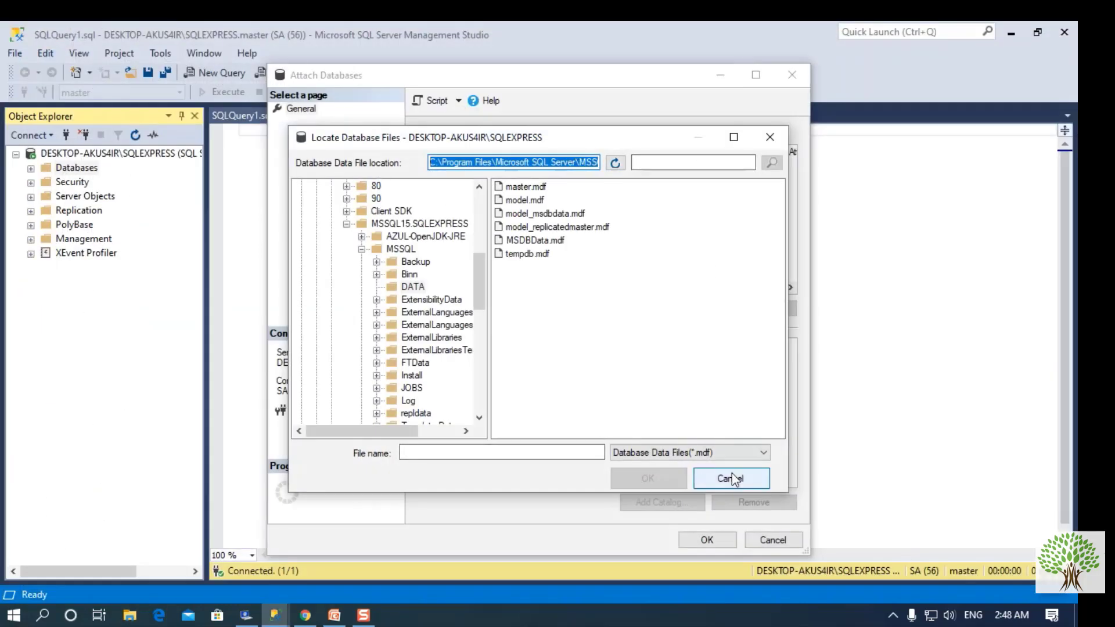
pyautogui.click(732, 478)
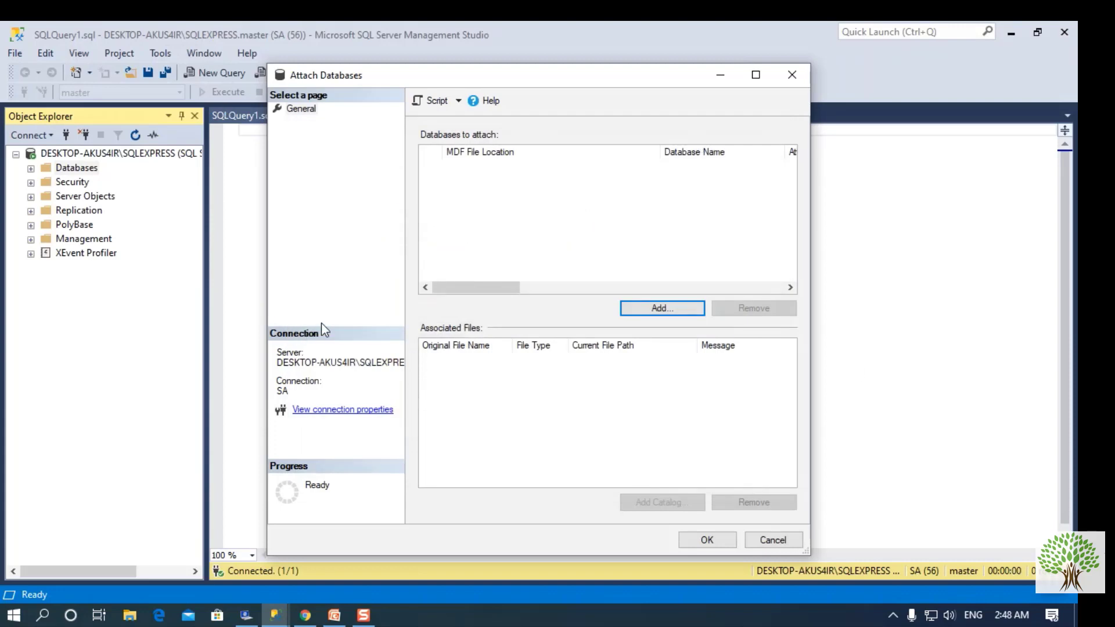
pyautogui.click(659, 310)
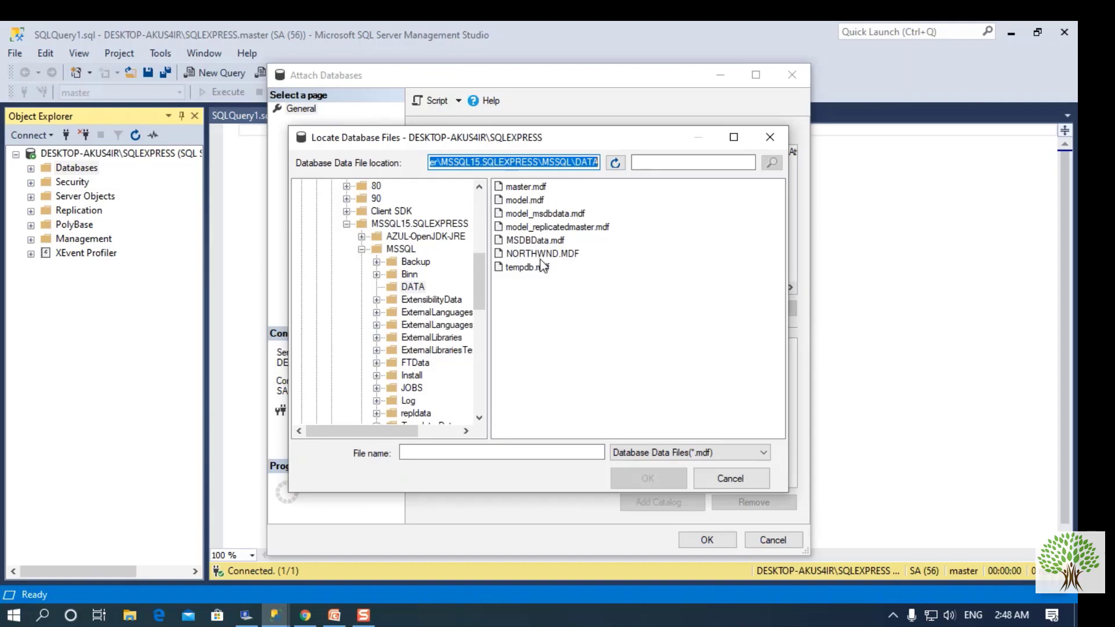
pyautogui.click(543, 254)
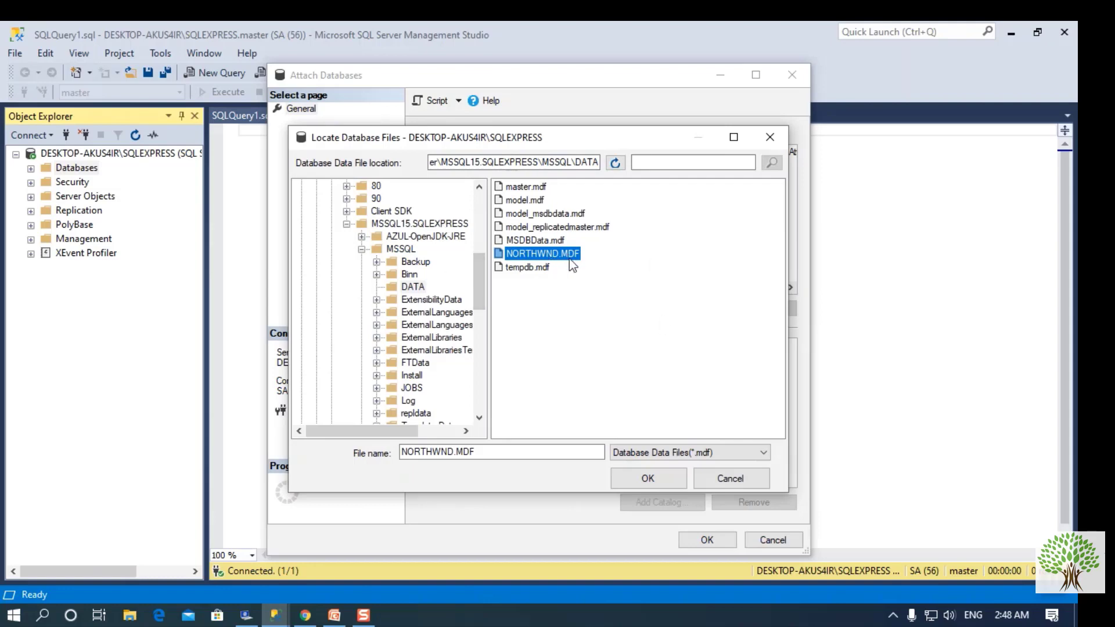
pyautogui.click(645, 480)
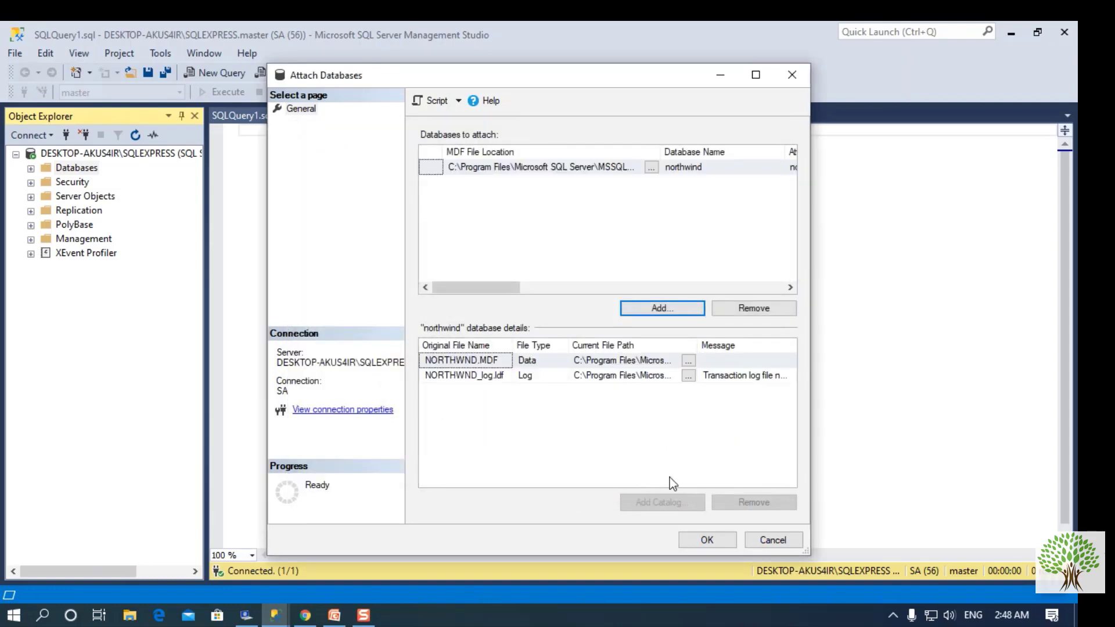
# After the attach error, remove NORTHWND_log.ldf and re-run the attach with only NORTHWND.MDF.
pyautogui.click(708, 541)
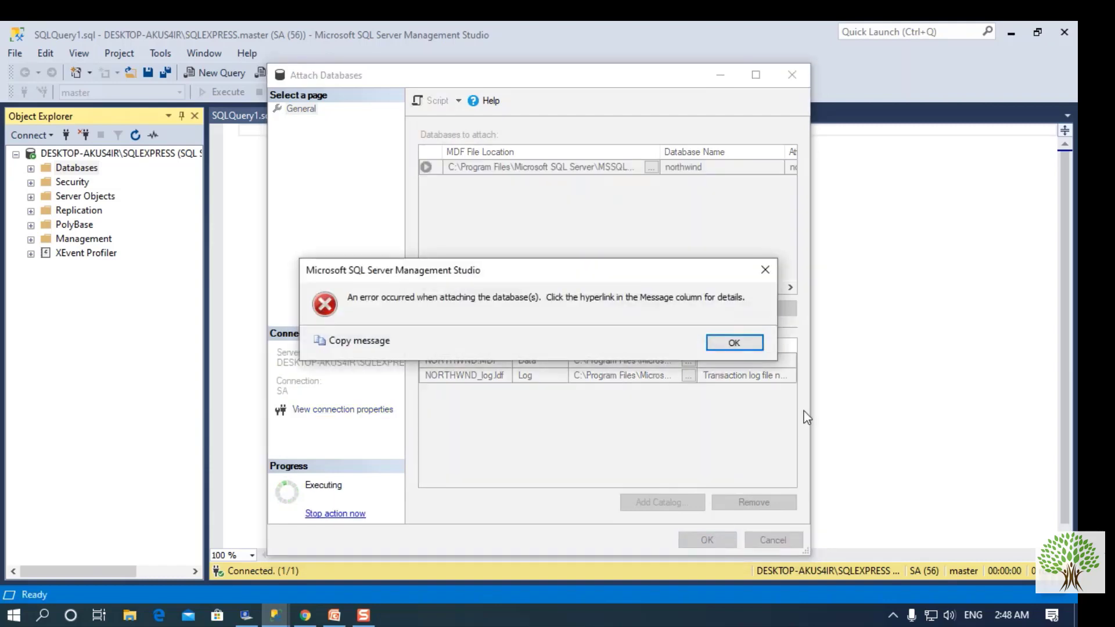
pyautogui.click(737, 345)
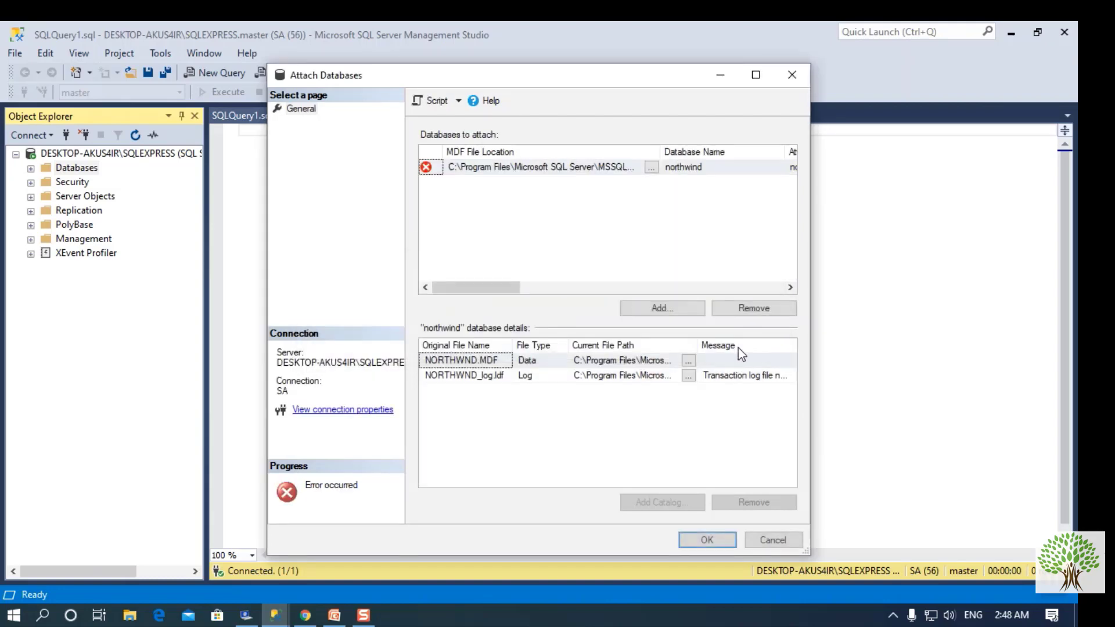
pyautogui.click(476, 375)
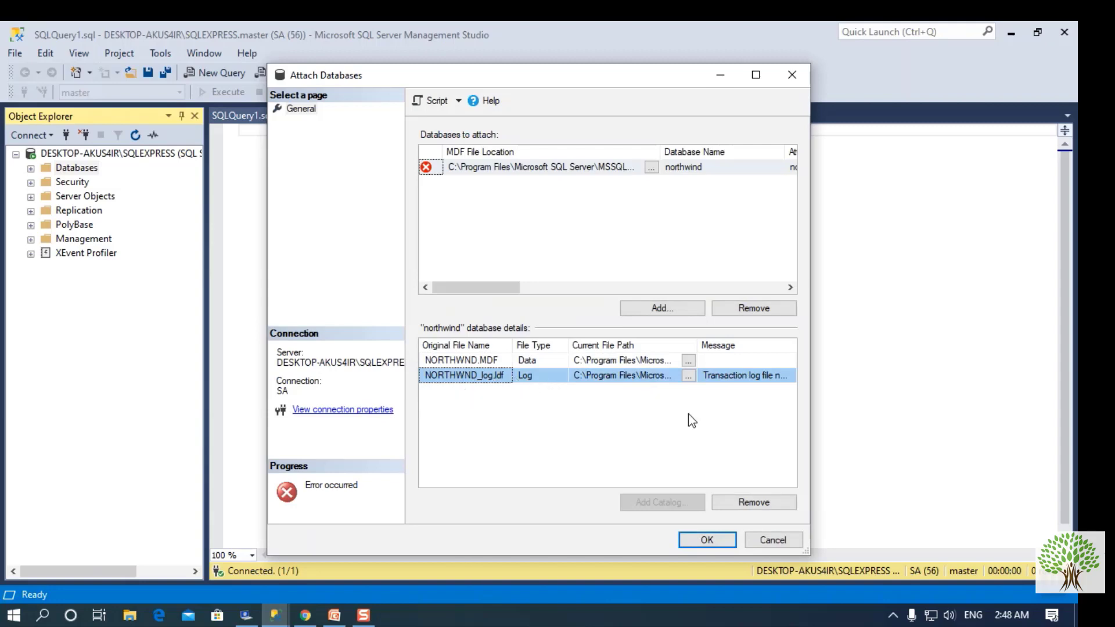
pyautogui.click(728, 501)
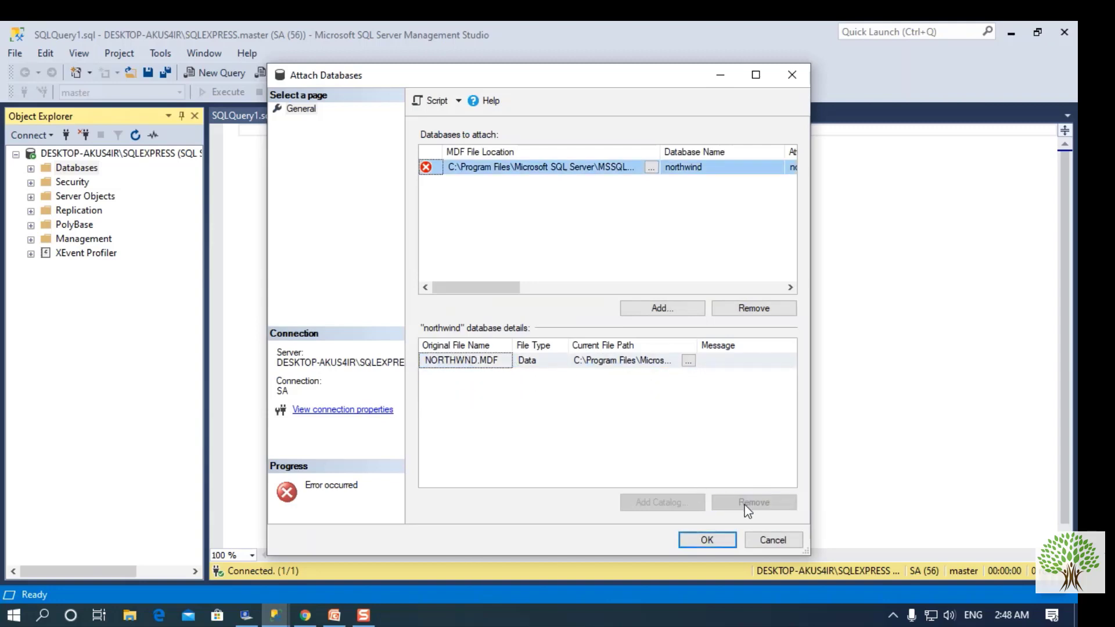
pyautogui.click(688, 542)
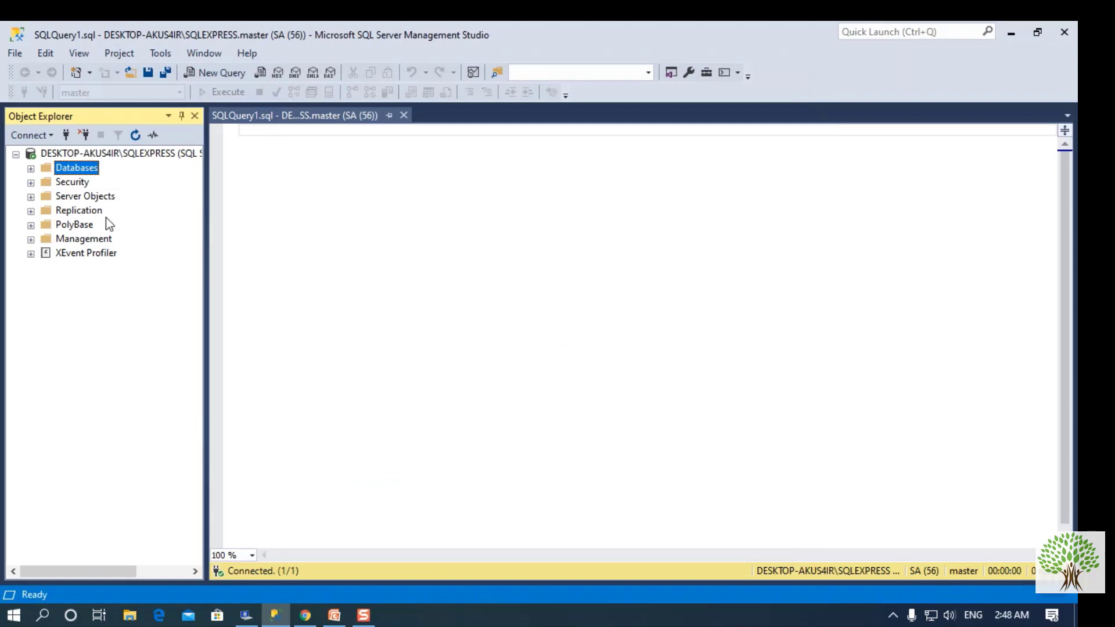
# Expand the server's Databases folder to confirm northwind is listed.
pyautogui.click(31, 168)
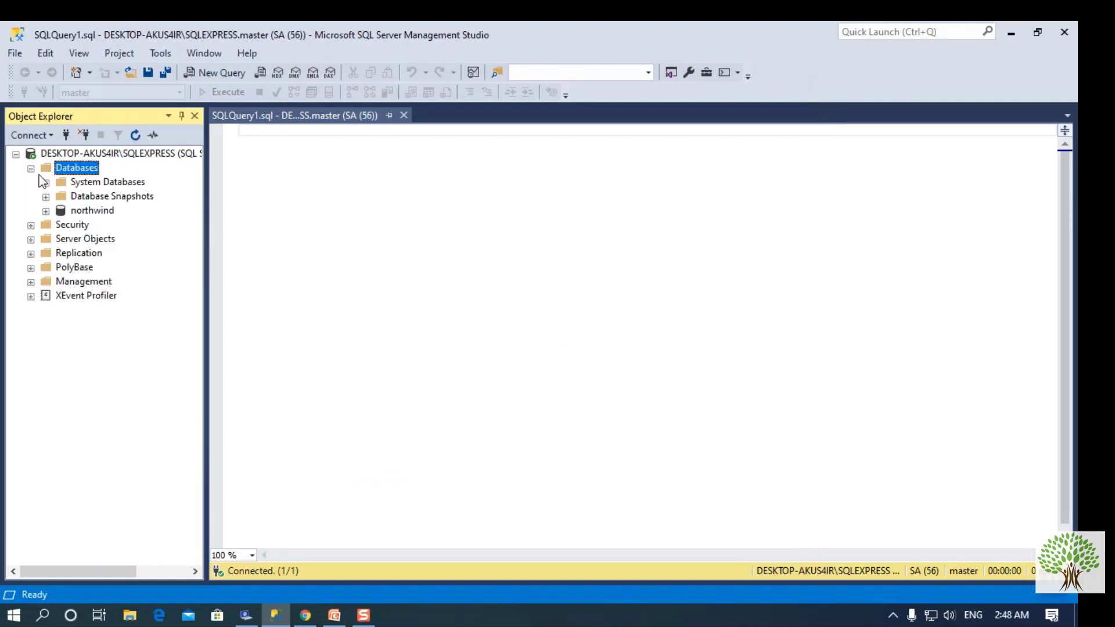